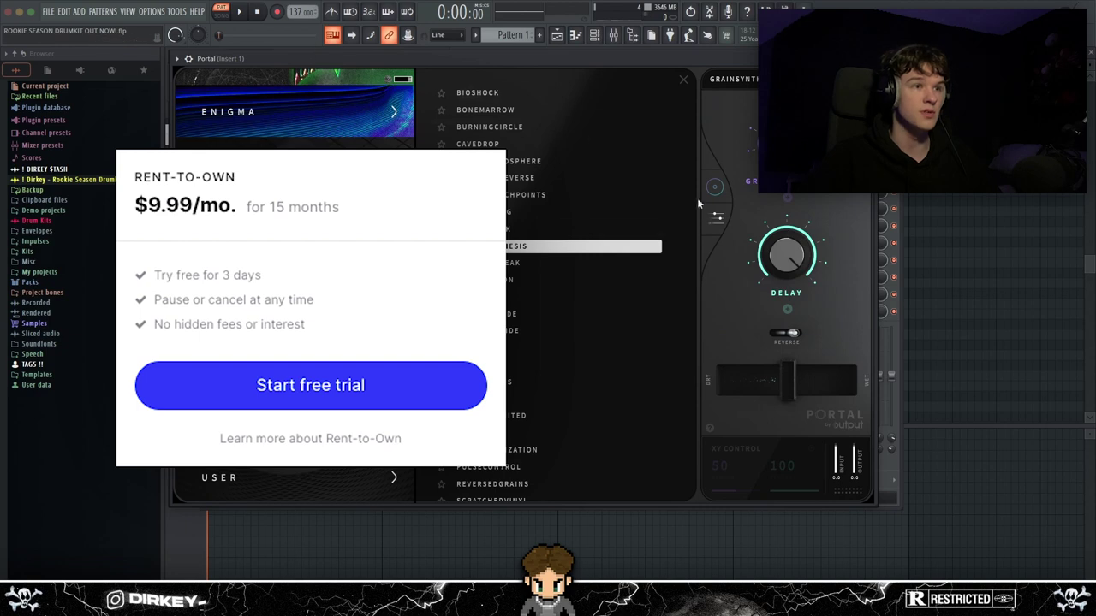
Browse through the preset list of the Portal effect
{"action": "scroll", "coordinate": [556, 196], "scroll_direction": "down", "scroll_amount": 3}
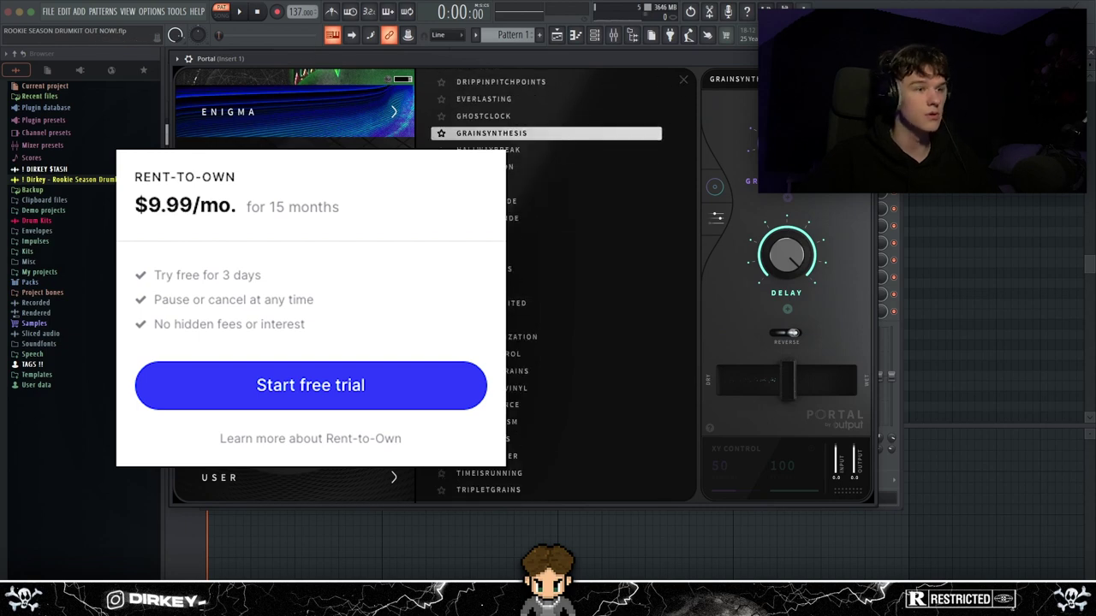
{"action": "scroll", "coordinate": [329, 327], "scroll_direction": "up", "scroll_amount": 5}
{"action": "scroll", "coordinate": [334, 324], "scroll_direction": "down", "scroll_amount": 5}
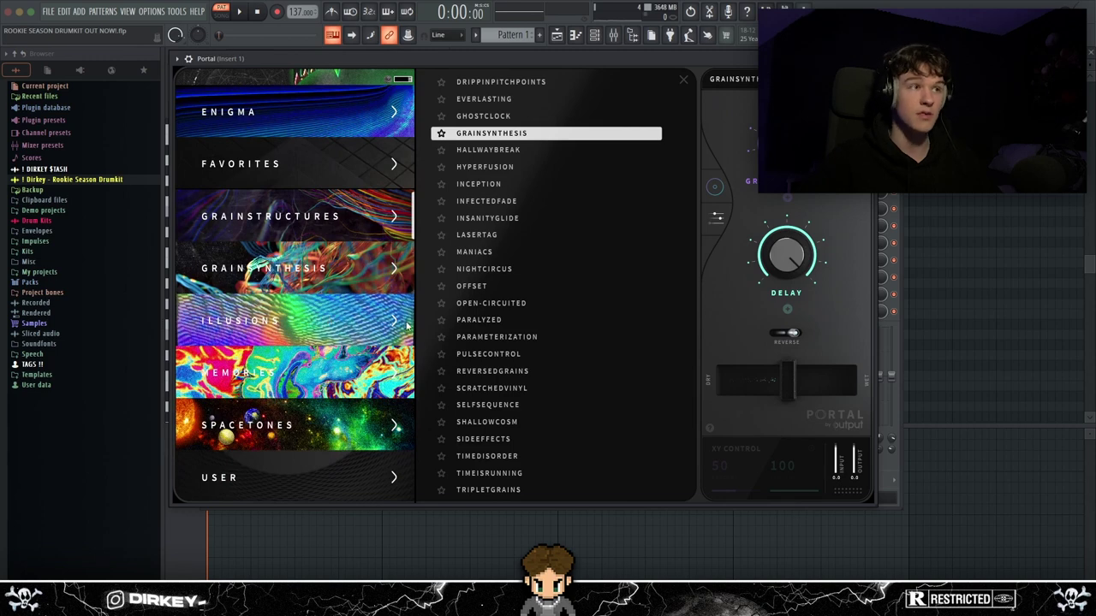
{"action": "right_click", "coordinate": [572, 79]}
{"action": "left_click", "coordinate": [500, 55]}
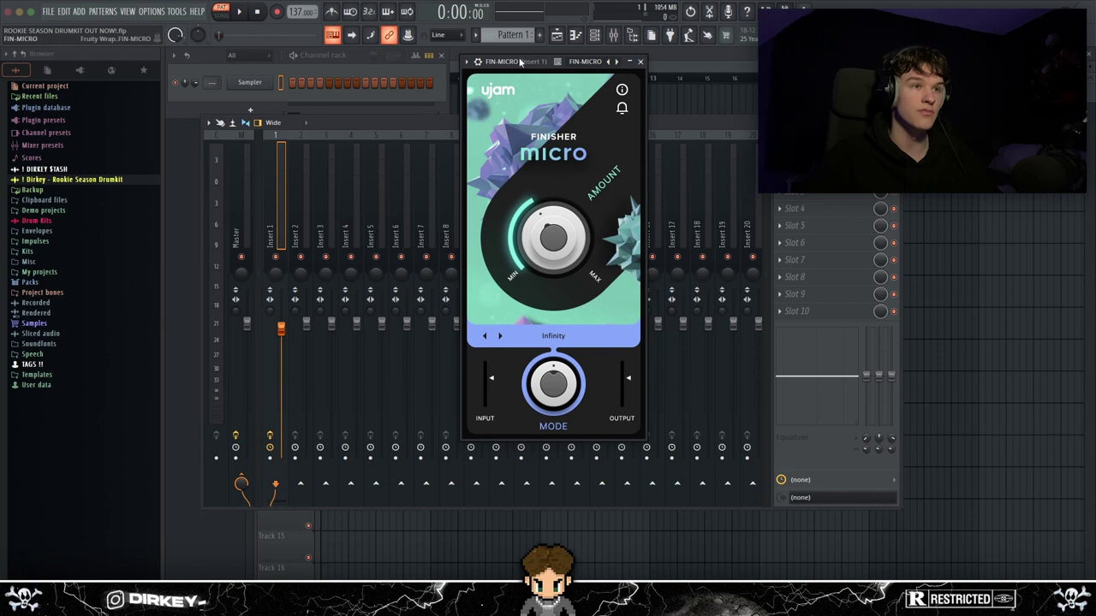
Replace the Sampler channel with the Xpand!2 instrument, keeping the Finisher Micro window out of the way
{"action": "left_click_drag", "start_coordinate": [519, 62], "coordinate": [571, 98]}
{"action": "right_click", "coordinate": [275, 79]}
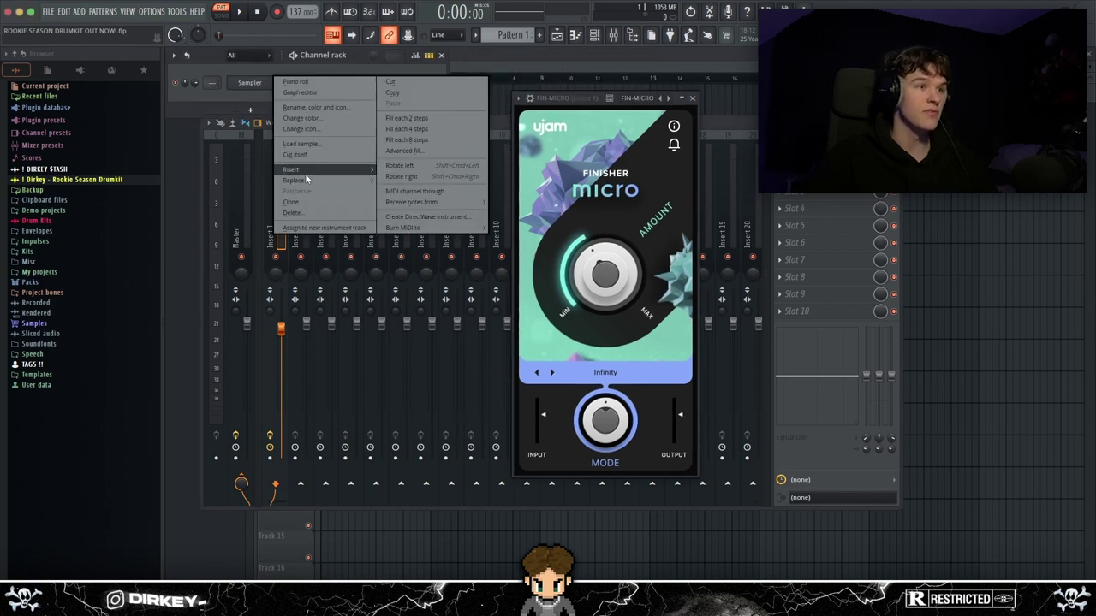
{"action": "mouse_move", "coordinate": [306, 180]}
{"action": "left_click", "coordinate": [395, 372]}
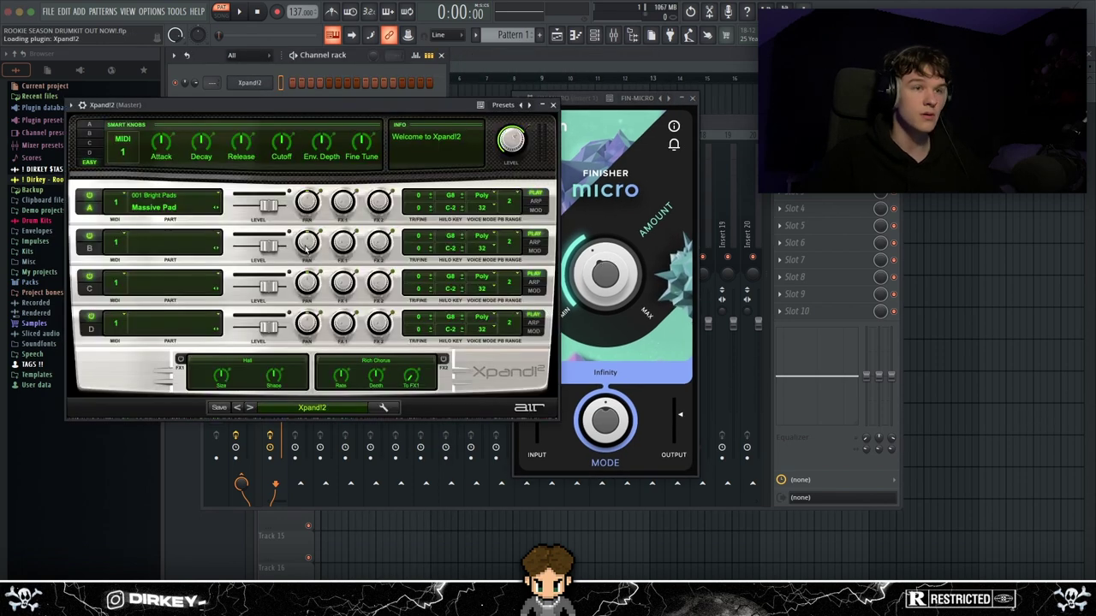
{"action": "left_click_drag", "start_coordinate": [591, 93], "coordinate": [725, 73]}
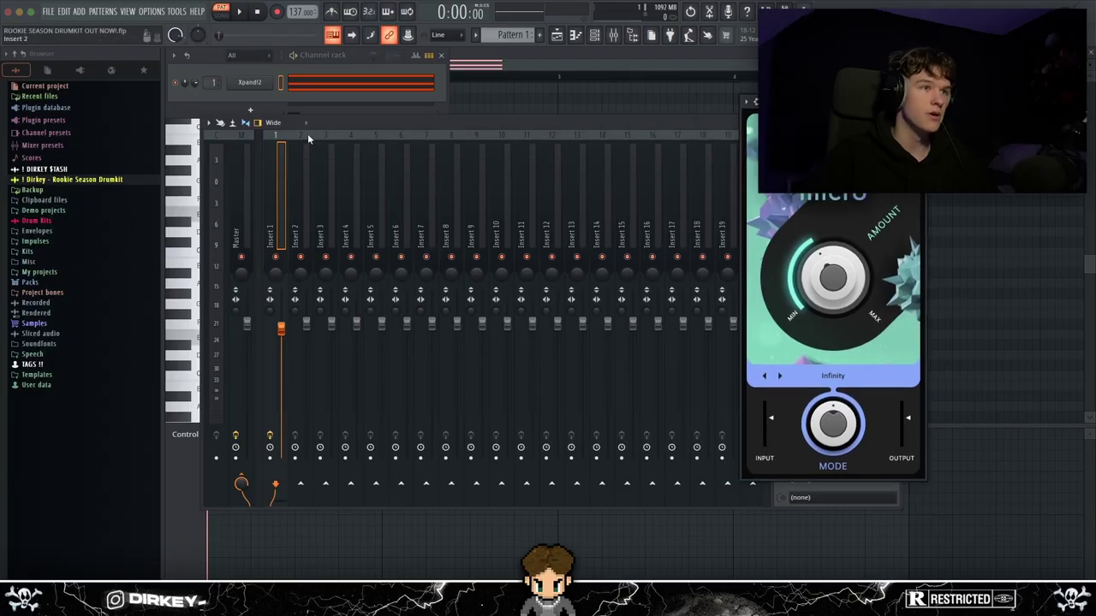
Play the pattern while raising Finisher Micro's Amount to about halfway, and close the plugin window
{"action": "key", "text": "space"}
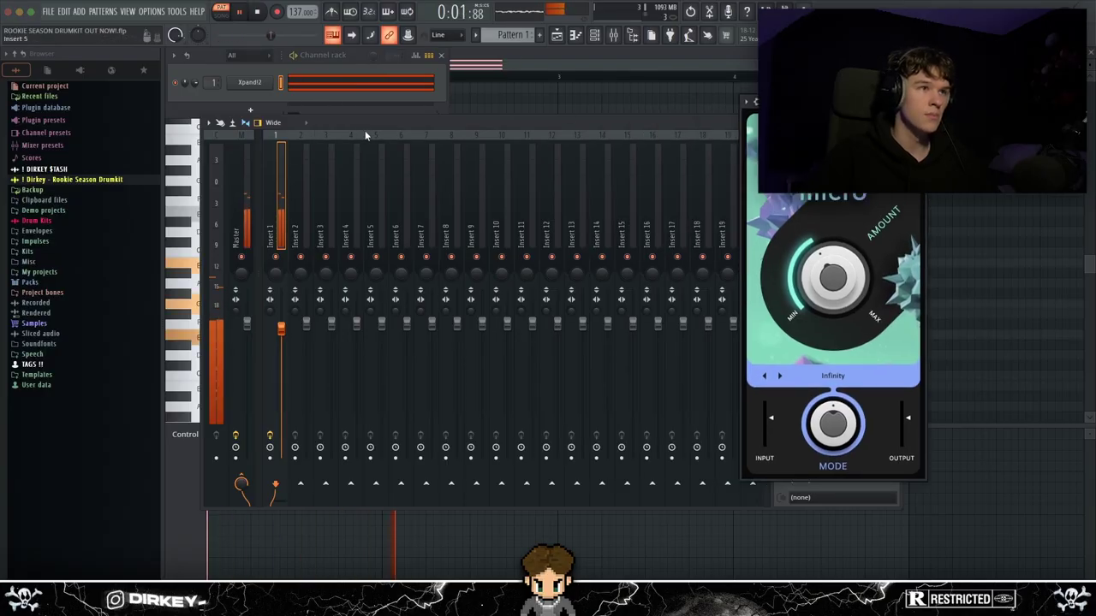
{"action": "key", "text": "space"}
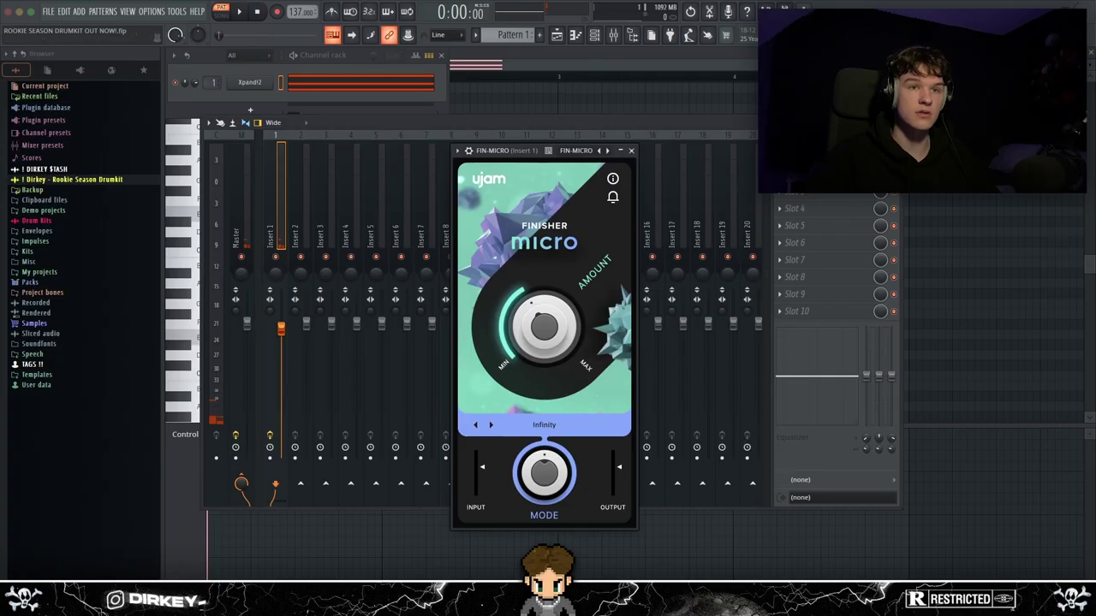
{"action": "left_click_drag", "start_coordinate": [523, 152], "coordinate": [598, 143]}
{"action": "key", "text": "space"}
{"action": "left_click_drag", "start_coordinate": [606, 312], "coordinate": [606, 251]}
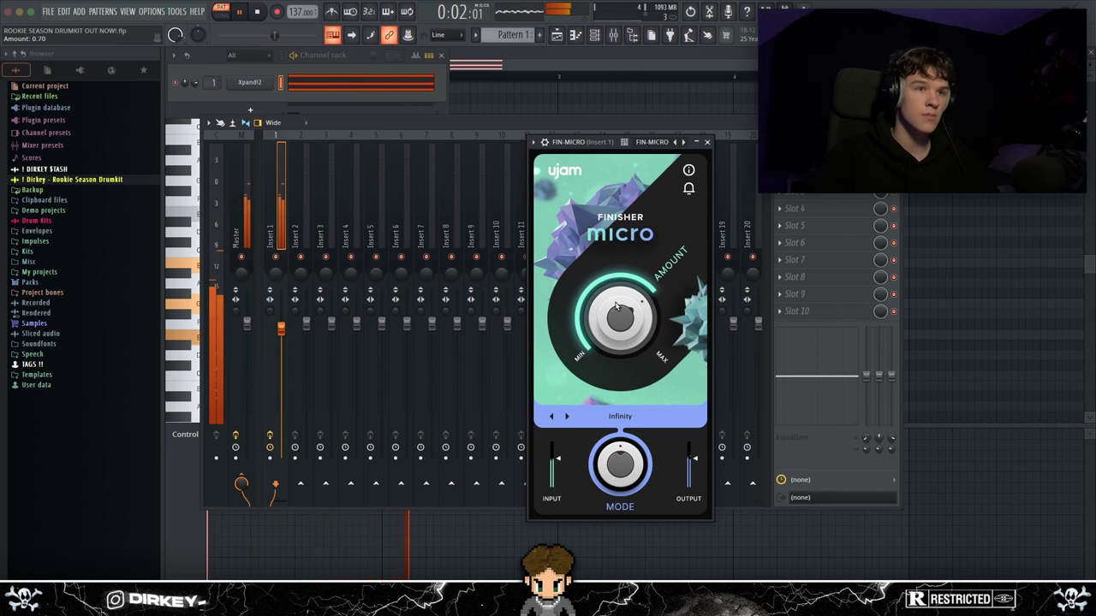
{"action": "left_click_drag", "start_coordinate": [617, 306], "coordinate": [623, 318]}
{"action": "key", "text": "space"}
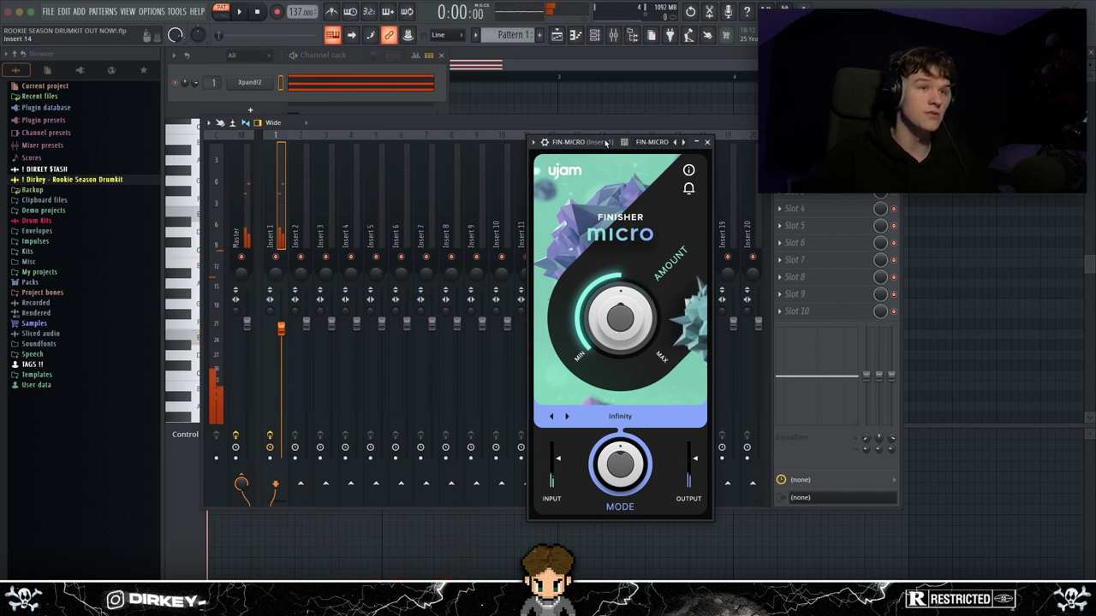
{"action": "left_click_drag", "start_coordinate": [605, 143], "coordinate": [261, 124]}
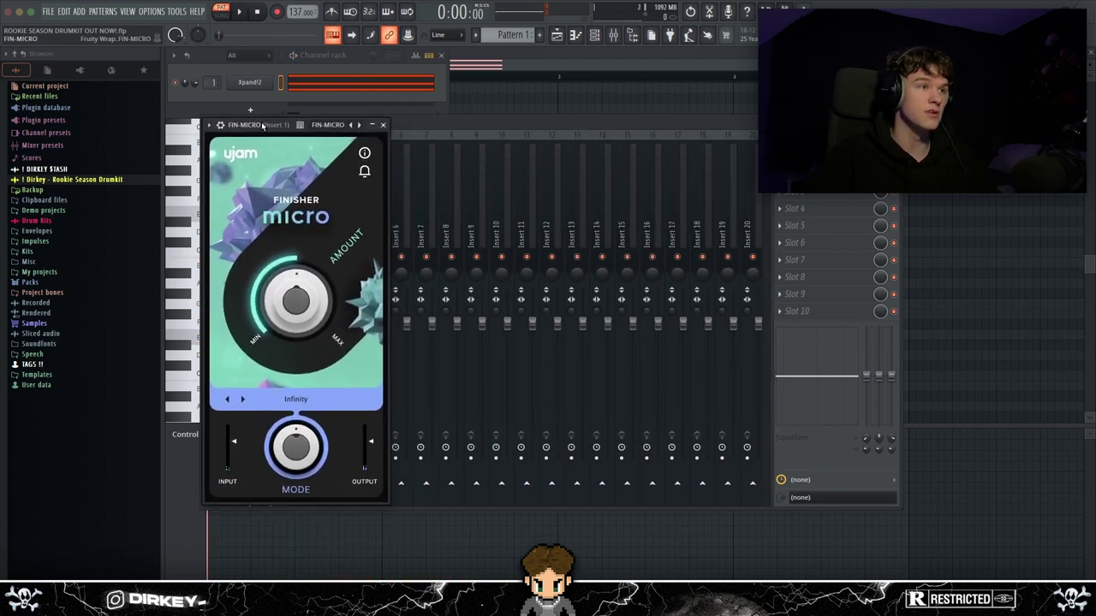
{"action": "left_click", "coordinate": [383, 125]}
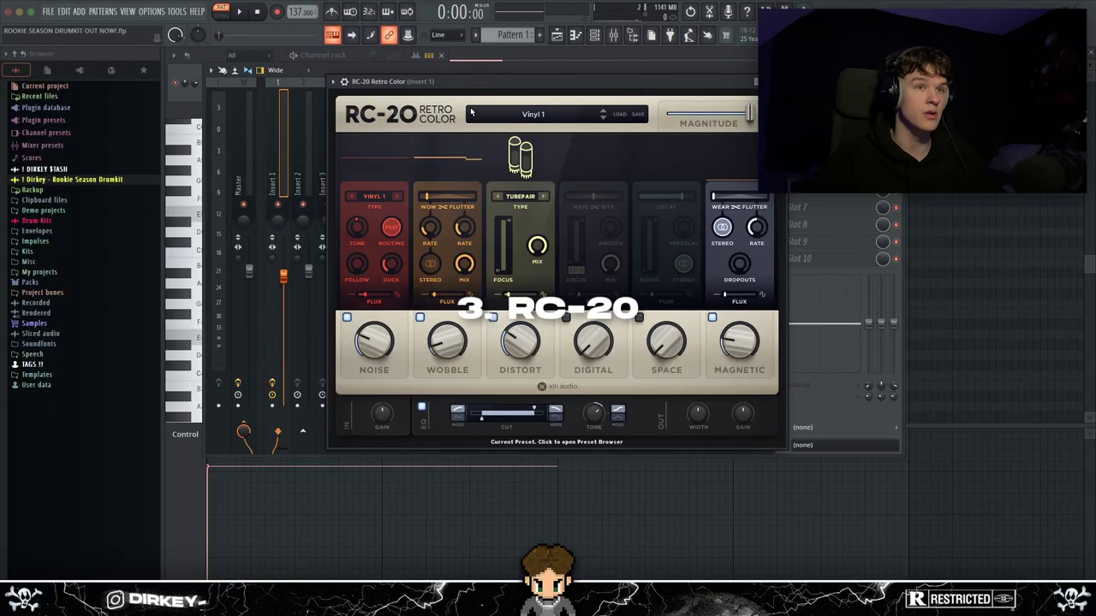
Browse the XLN Audio presets in RC-20 Retro Color, stepping through Vinyl 1 to Vinyl 4
{"action": "left_click_drag", "start_coordinate": [421, 85], "coordinate": [359, 58]}
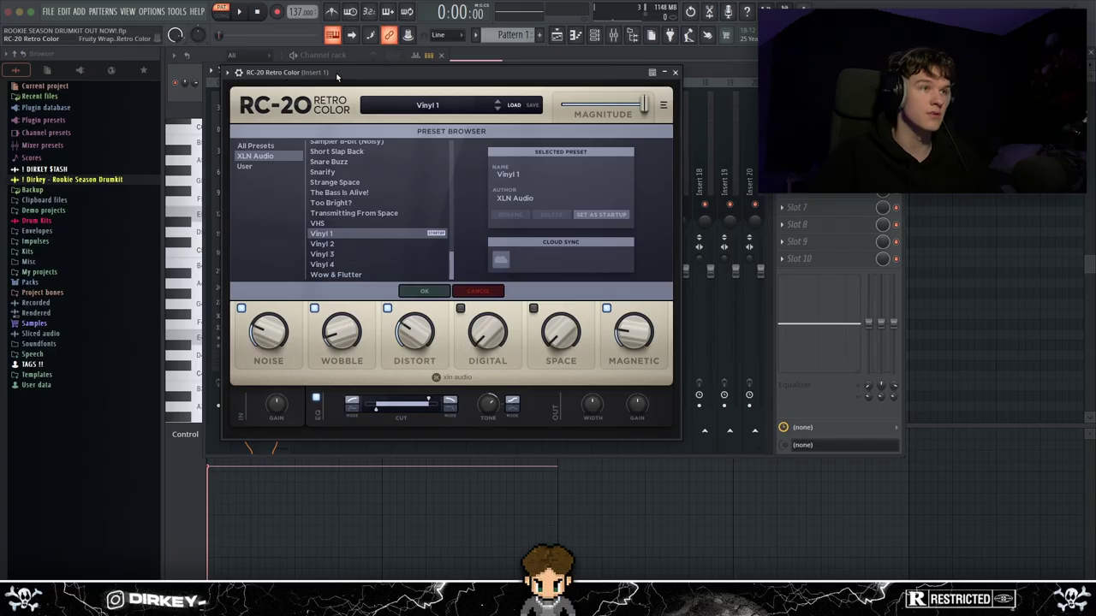
{"action": "mouse_move", "coordinate": [344, 77]}
{"action": "left_mouse_down"}
{"action": "mouse_move", "coordinate": [326, 78]}
{"action": "mouse_move", "coordinate": [362, 85]}
{"action": "left_mouse_up"}
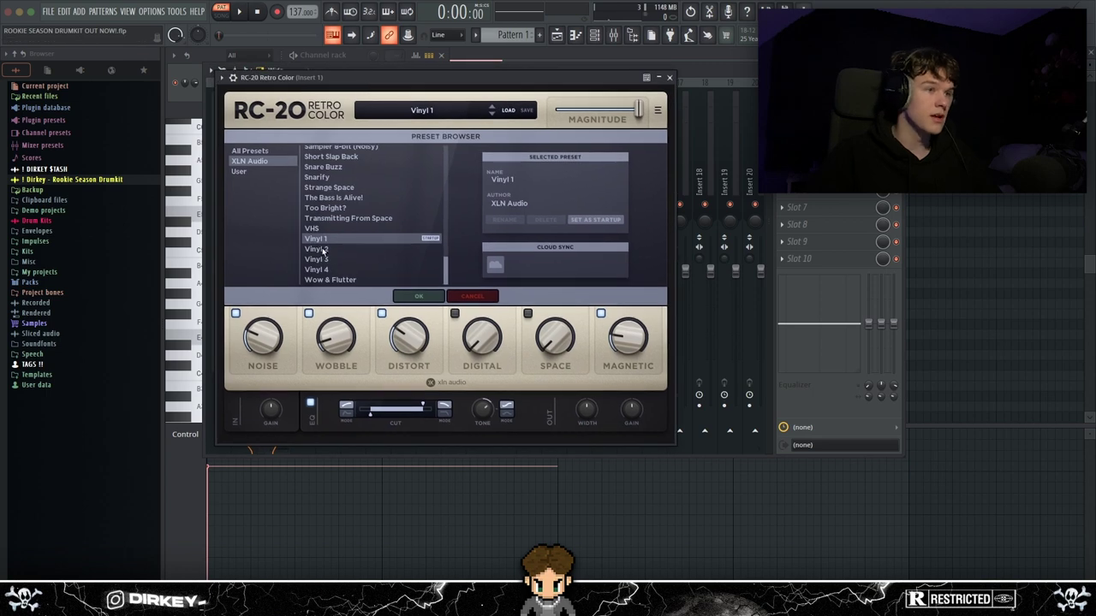
{"action": "left_click", "coordinate": [323, 250]}
{"action": "left_click", "coordinate": [321, 259]}
{"action": "left_click", "coordinate": [320, 270]}
{"action": "left_click", "coordinate": [316, 259]}
{"action": "left_click", "coordinate": [313, 250]}
{"action": "left_click", "coordinate": [313, 241]}
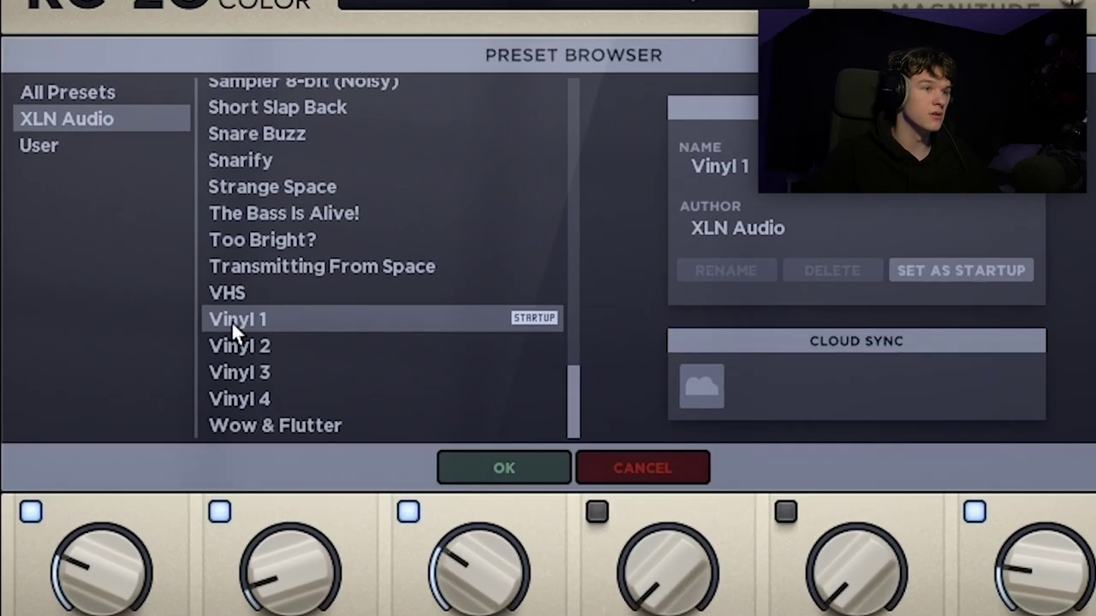
{"action": "left_click", "coordinate": [315, 250]}
{"action": "left_click", "coordinate": [225, 391]}
{"action": "left_click", "coordinate": [222, 414]}
{"action": "left_click", "coordinate": [220, 391]}
{"action": "left_click", "coordinate": [221, 363]}
{"action": "left_click", "coordinate": [221, 340]}
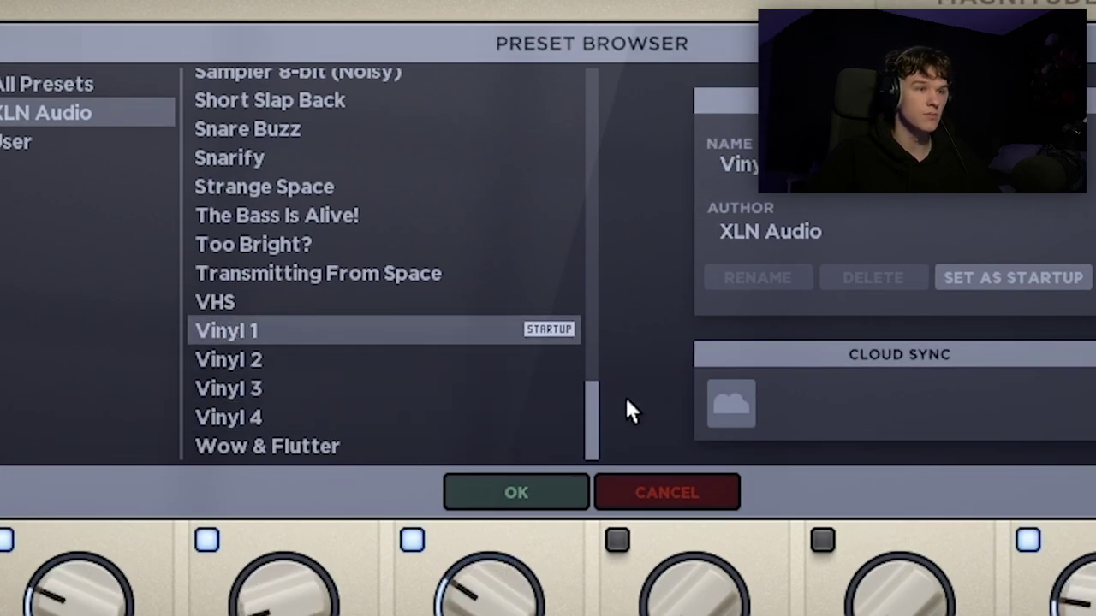
{"action": "left_click_drag", "start_coordinate": [597, 383], "coordinate": [587, 127]}
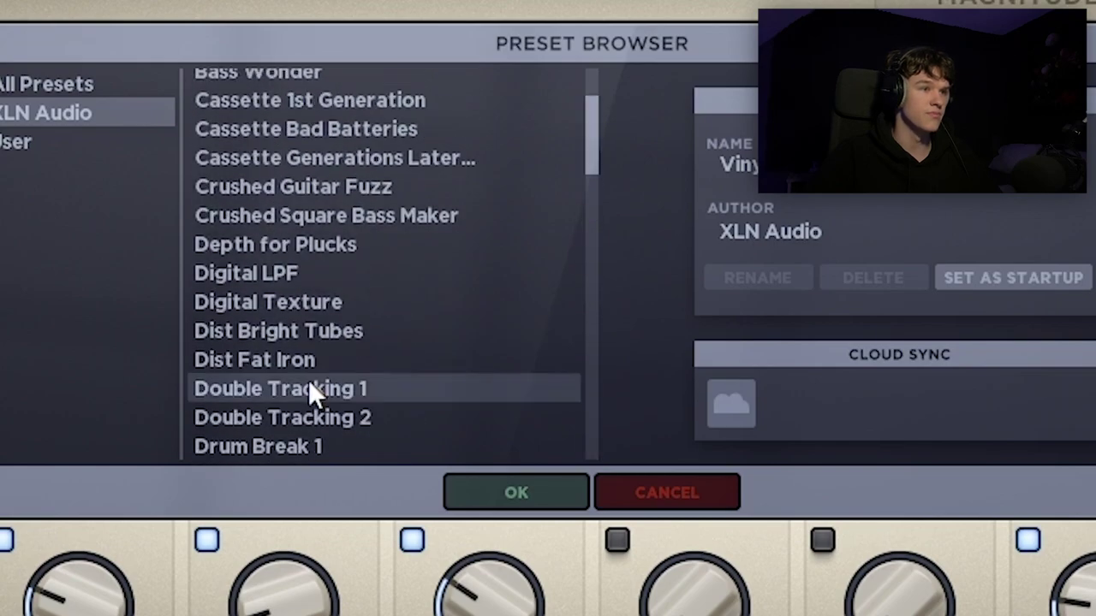
{"action": "left_click", "coordinate": [463, 215]}
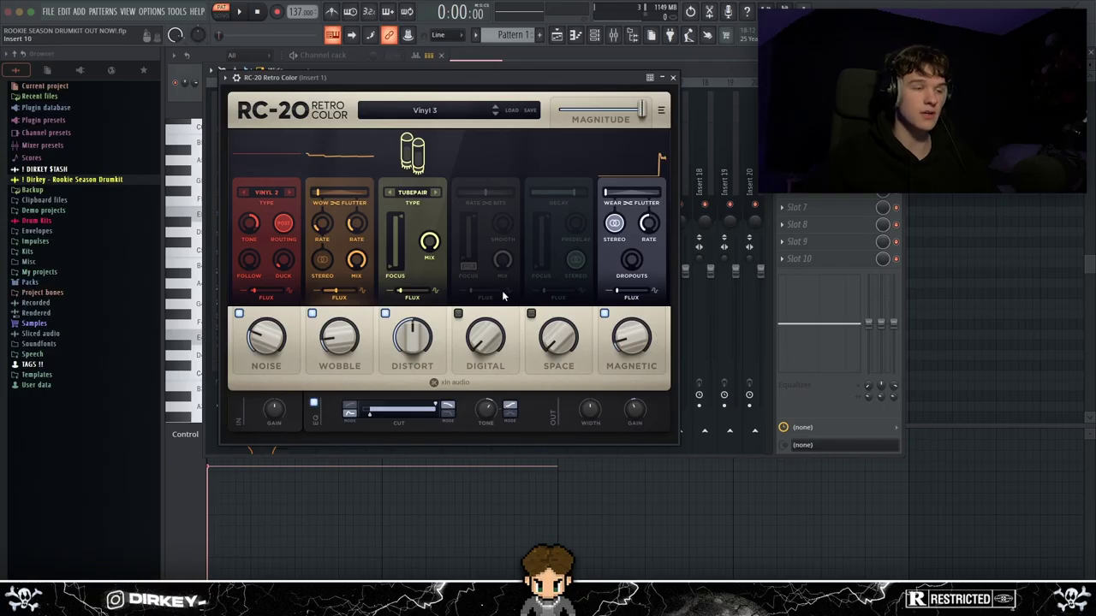
Slightly adjust RC-20's Wobble and Noise amounts and set the Noise module's Follow to 25 %
{"action": "left_click_drag", "start_coordinate": [333, 340], "coordinate": [333, 335]}
{"action": "left_click_drag", "start_coordinate": [265, 342], "coordinate": [265, 337]}
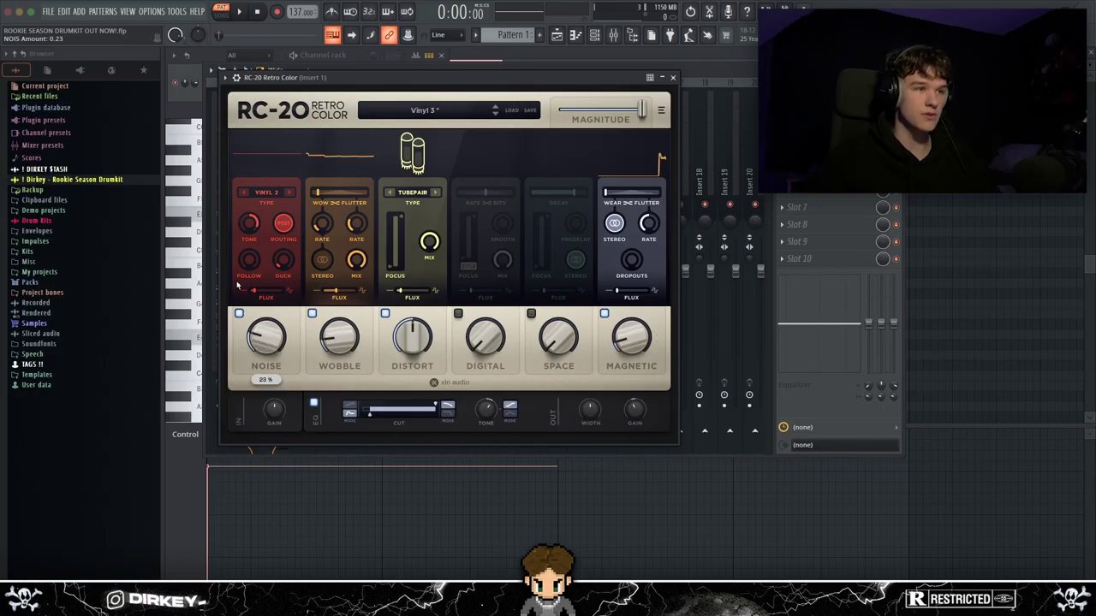
{"action": "left_click_drag", "start_coordinate": [248, 260], "coordinate": [247, 221]}
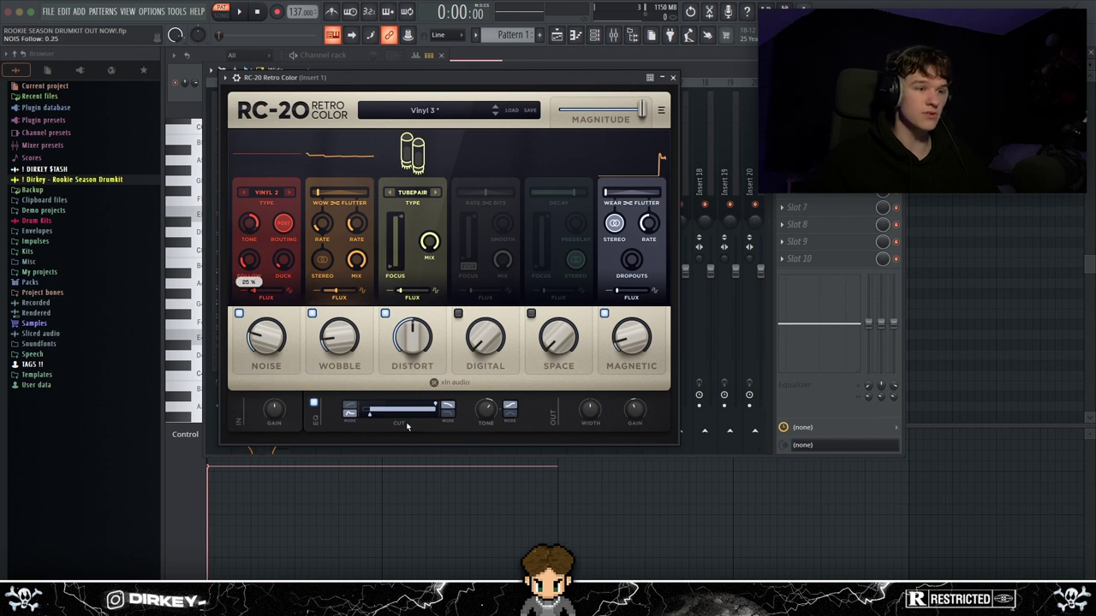
Raise RC-20's EQ low cut to 215 Hz and adjust the output Width
{"action": "left_click_drag", "start_coordinate": [371, 415], "coordinate": [392, 416]}
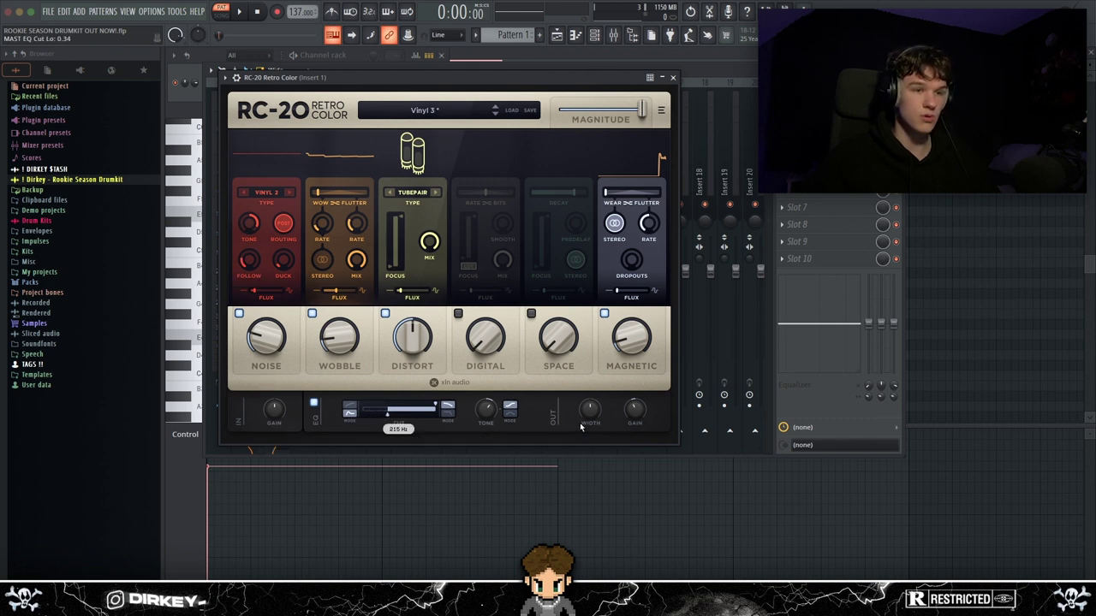
{"action": "left_click_drag", "start_coordinate": [583, 423], "coordinate": [586, 412]}
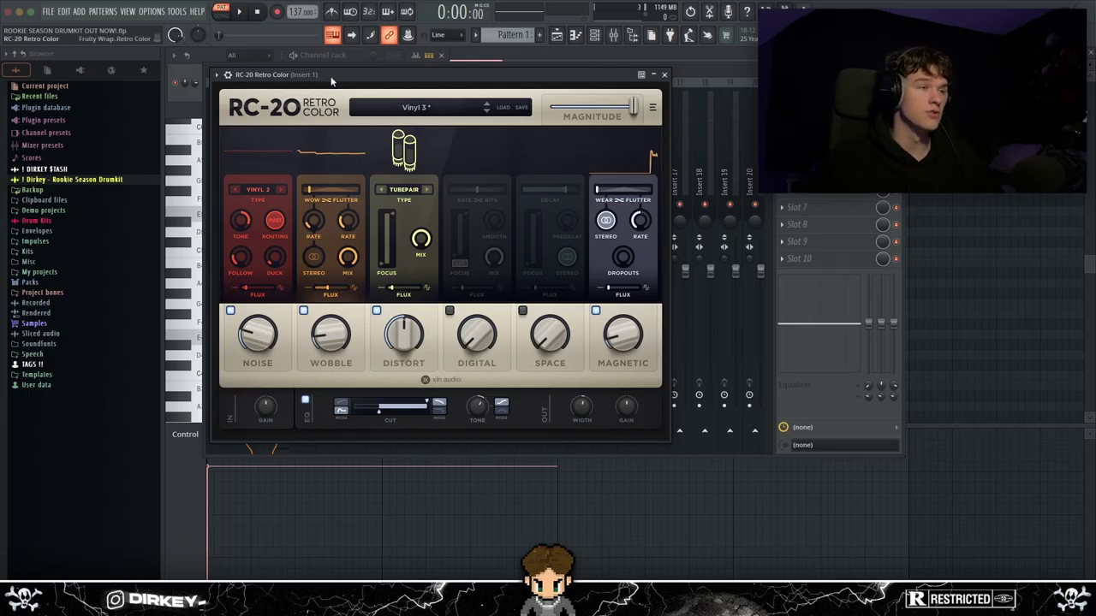
{"action": "left_click_drag", "start_coordinate": [358, 79], "coordinate": [373, 84]}
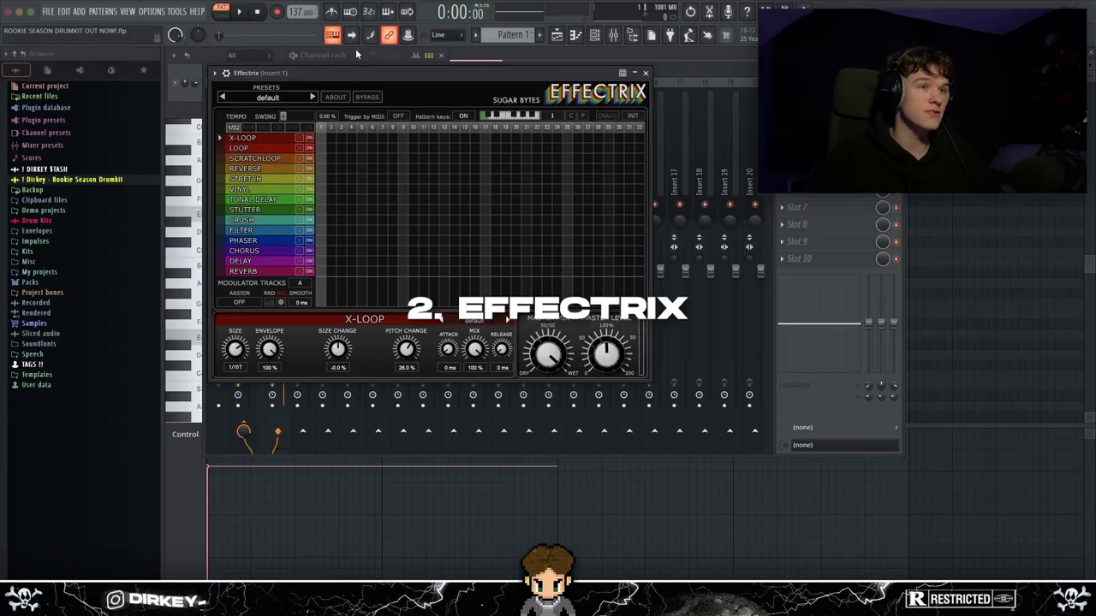
Draw a long Reverse block across the Effectrix sequencer grid and clear it
{"action": "mouse_move", "coordinate": [304, 76]}
{"action": "left_mouse_down"}
{"action": "mouse_move", "coordinate": [315, 72]}
{"action": "mouse_move", "coordinate": [302, 78]}
{"action": "left_mouse_up"}
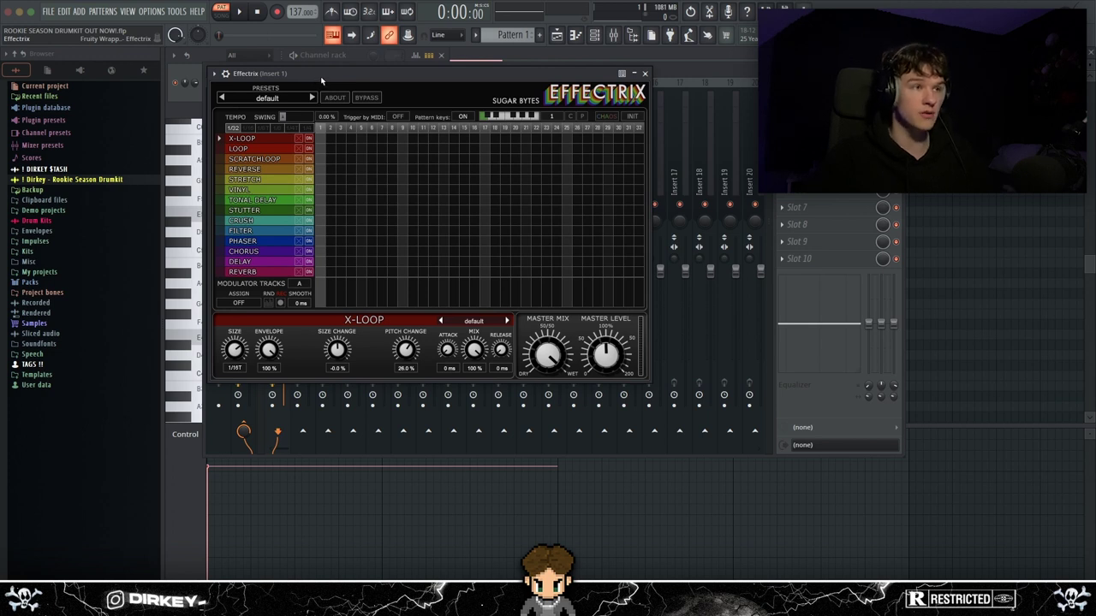
{"action": "left_click_drag", "start_coordinate": [321, 79], "coordinate": [330, 88]}
{"action": "left_click", "coordinate": [335, 178]}
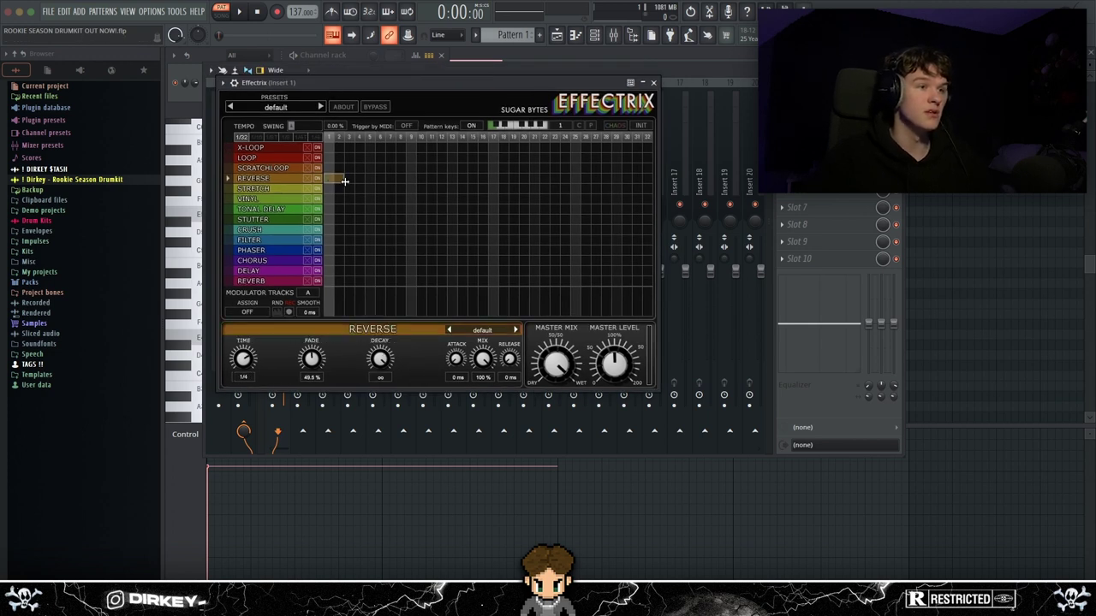
{"action": "left_click_drag", "start_coordinate": [332, 177], "coordinate": [565, 177]}
{"action": "right_click", "coordinate": [514, 178]}
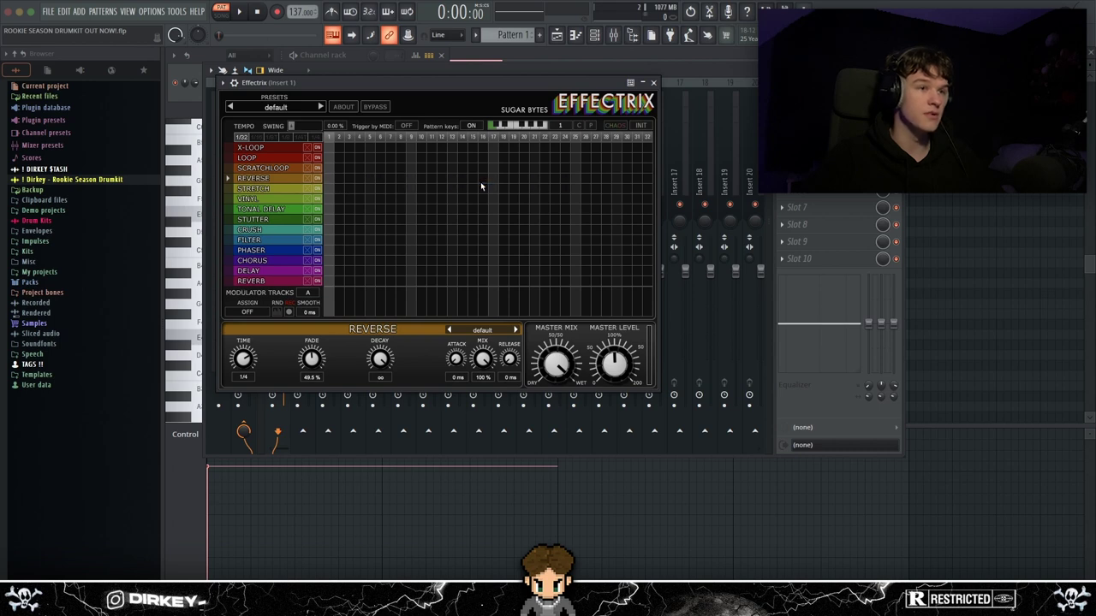
Examine the parameters of the X-Loop, Loop, Scratchloop, Reverse, Vinyl, Tonal Delay and Crush effects in Effectrix
{"action": "left_click", "coordinate": [255, 148]}
{"action": "left_click", "coordinate": [255, 158]}
{"action": "left_click", "coordinate": [253, 168]}
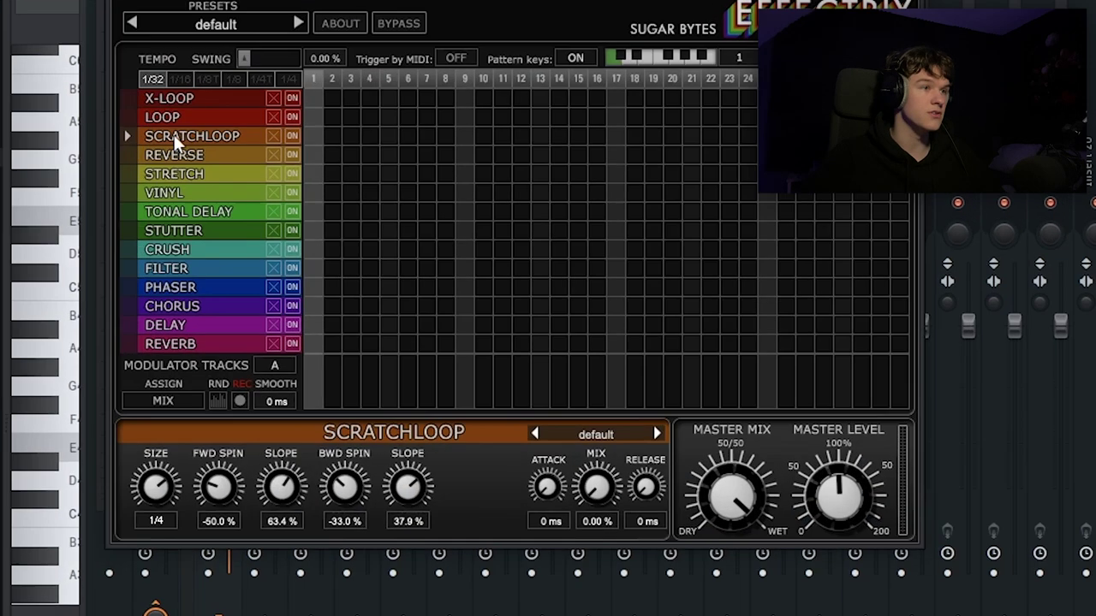
{"action": "left_click", "coordinate": [175, 155]}
{"action": "left_click", "coordinate": [168, 192]}
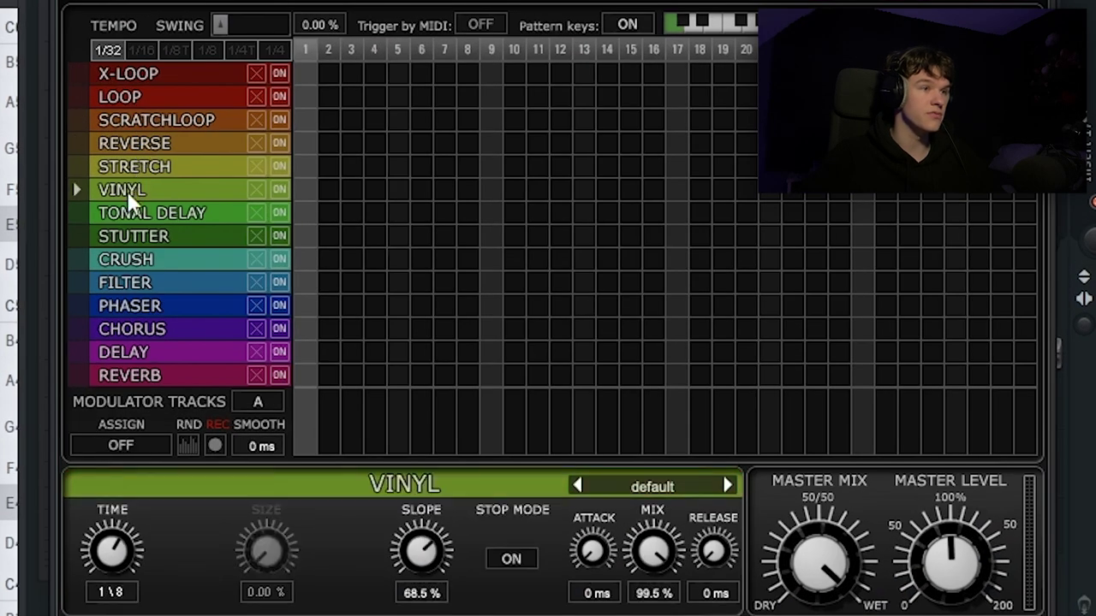
{"action": "left_click", "coordinate": [171, 211]}
{"action": "left_click", "coordinate": [174, 248]}
{"action": "mouse_move", "coordinate": [268, 548]}
{"action": "left_mouse_down"}
{"action": "mouse_move", "coordinate": [268, 567]}
{"action": "mouse_move", "coordinate": [268, 539]}
{"action": "left_mouse_up"}
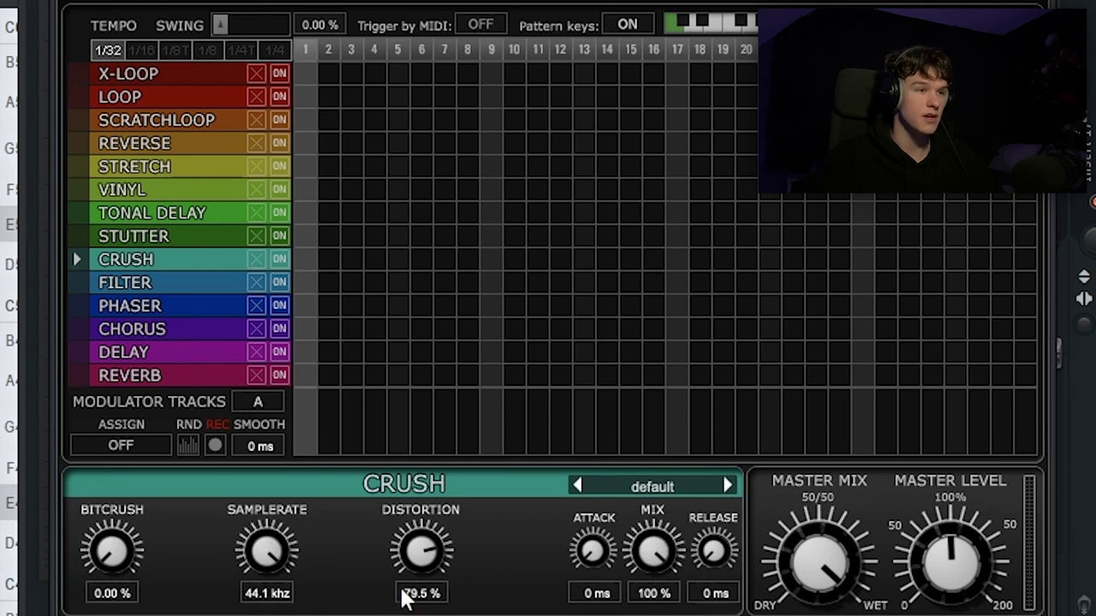
{"action": "left_click", "coordinate": [154, 146]}
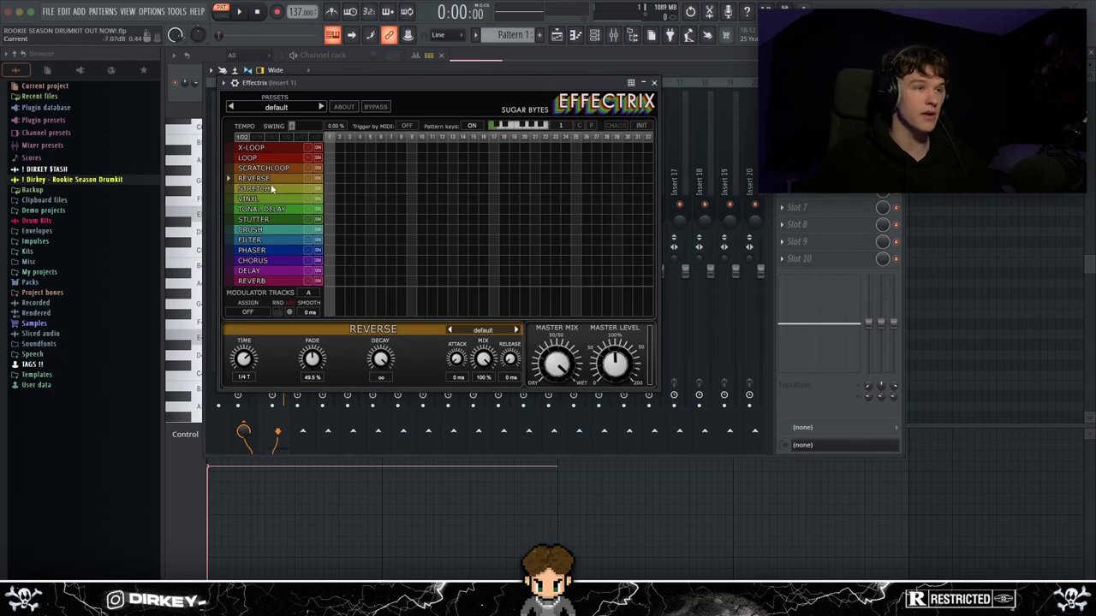
Sequence Reverse blocks over steps 1–4, 10–12 and 15–19 of the Effectrix grid
{"action": "left_click_drag", "start_coordinate": [350, 83], "coordinate": [316, 72]}
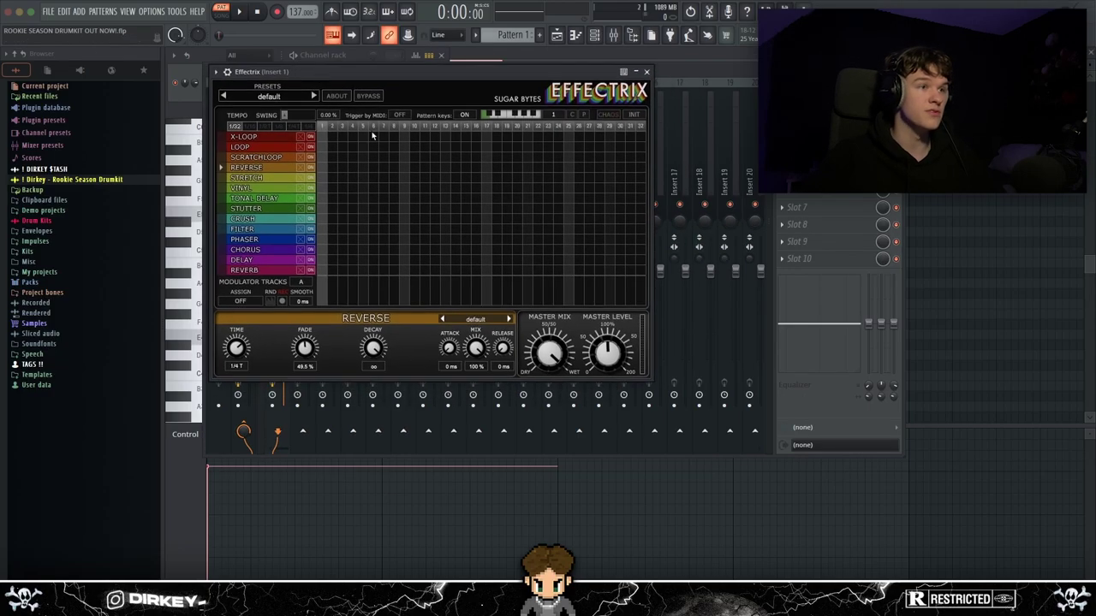
{"action": "left_click_drag", "start_coordinate": [322, 167], "coordinate": [352, 166]}
{"action": "left_click_drag", "start_coordinate": [414, 167], "coordinate": [435, 166]}
{"action": "left_click_drag", "start_coordinate": [465, 167], "coordinate": [506, 167]}
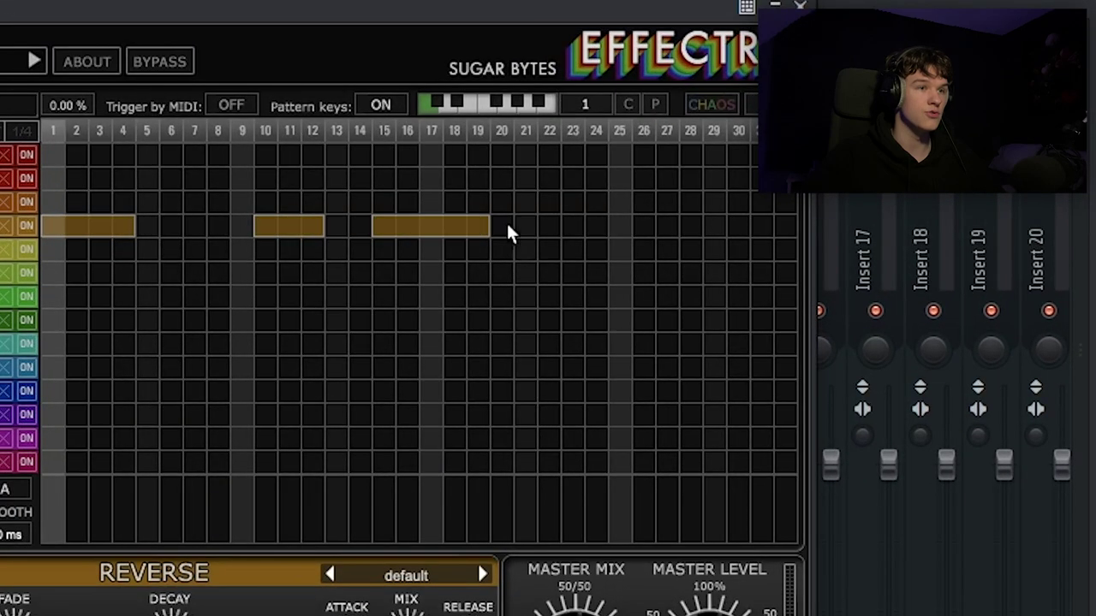
Try Stutter blocks on the sequencer grid, clear them and open the Effectrix preset list
{"action": "left_click_drag", "start_coordinate": [358, 320], "coordinate": [411, 320]}
{"action": "left_click_drag", "start_coordinate": [518, 319], "coordinate": [553, 319]}
{"action": "right_click", "coordinate": [387, 319]}
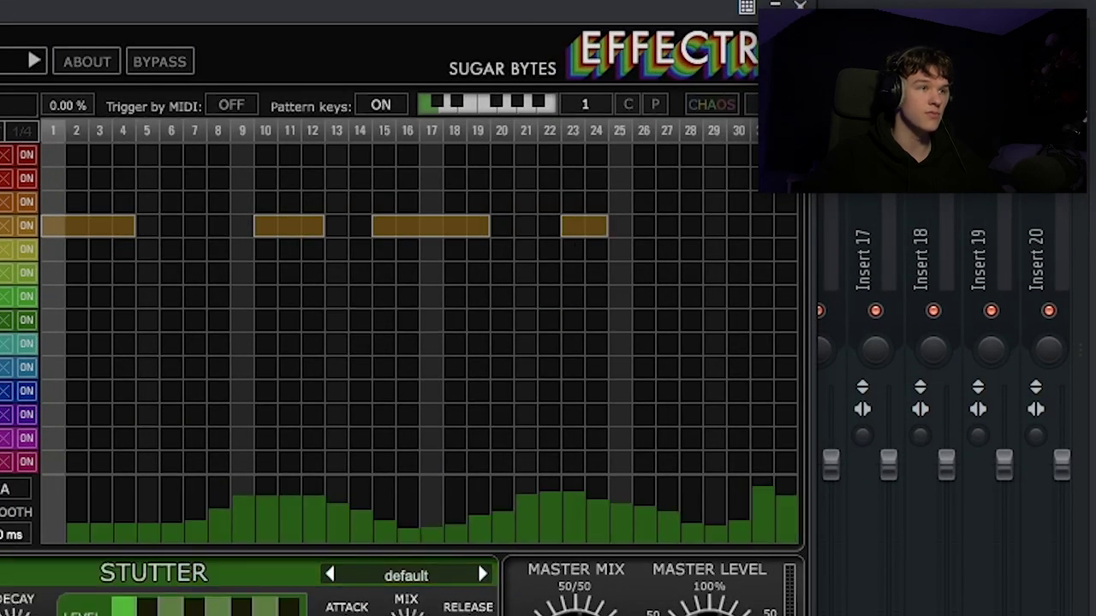
{"action": "left_click", "coordinate": [269, 96]}
{"action": "mouse_move", "coordinate": [277, 152]}
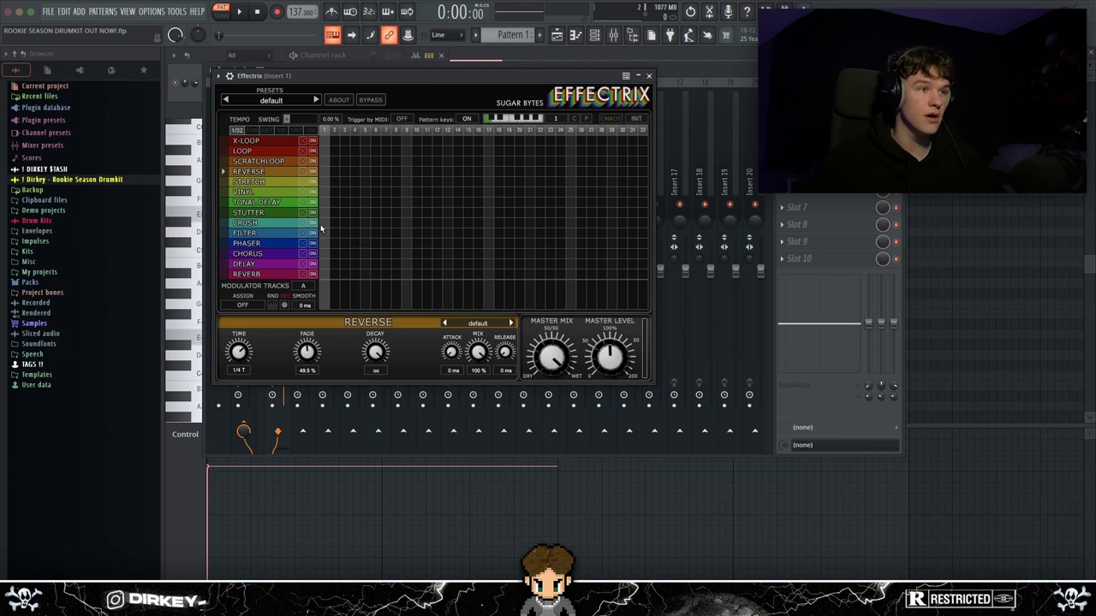
Try a long Crush block on the grid, remove it, and draw a Vinyl block over about steps 5 to 13
{"action": "left_click_drag", "start_coordinate": [322, 224], "coordinate": [535, 226]}
{"action": "right_click", "coordinate": [531, 225]}
{"action": "left_click_drag", "start_coordinate": [366, 192], "coordinate": [448, 193]}
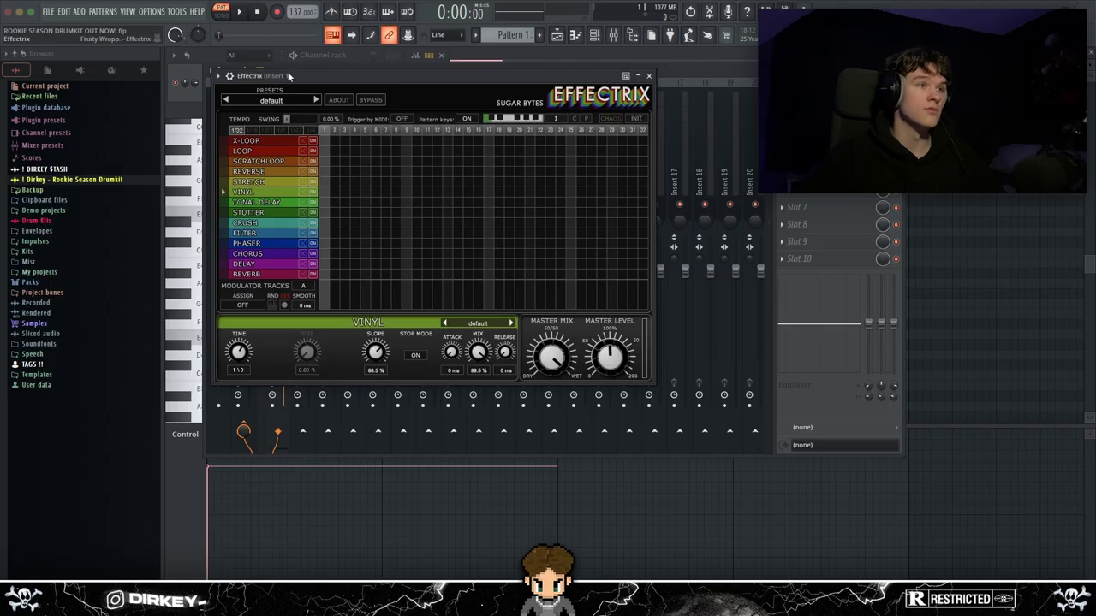
{"action": "left_click_drag", "start_coordinate": [300, 76], "coordinate": [313, 76]}
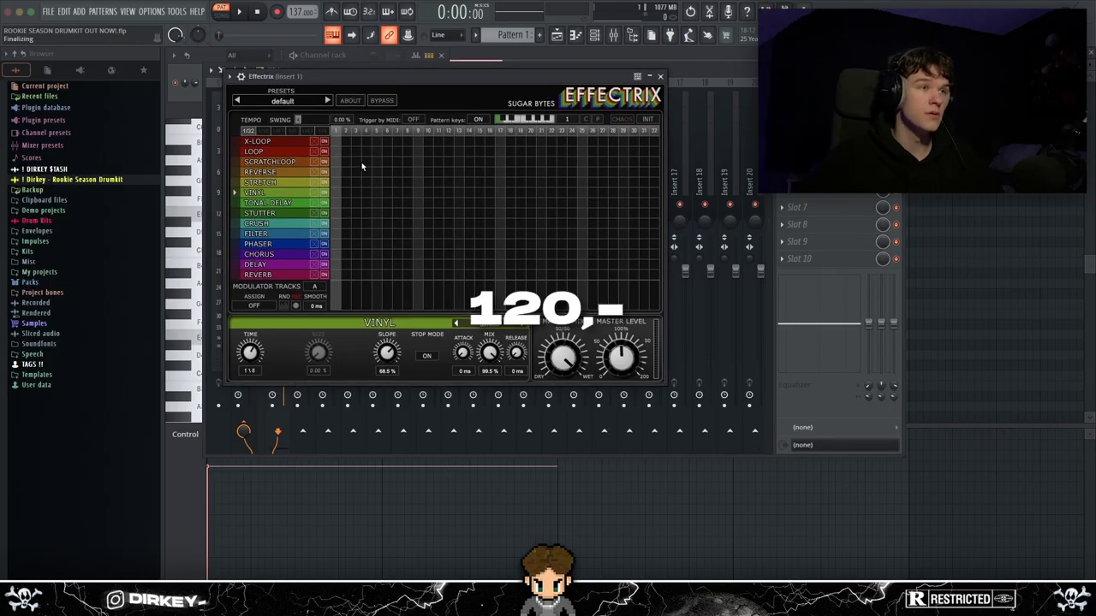
{"action": "left_click_drag", "start_coordinate": [305, 80], "coordinate": [298, 78]}
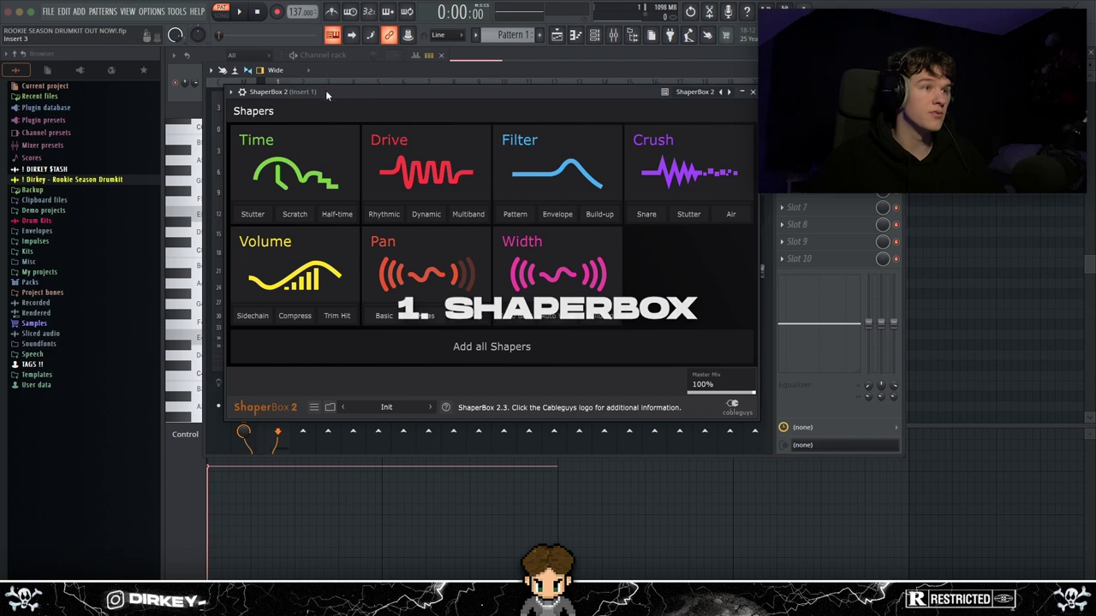
{"action": "left_click_drag", "start_coordinate": [346, 93], "coordinate": [330, 74]}
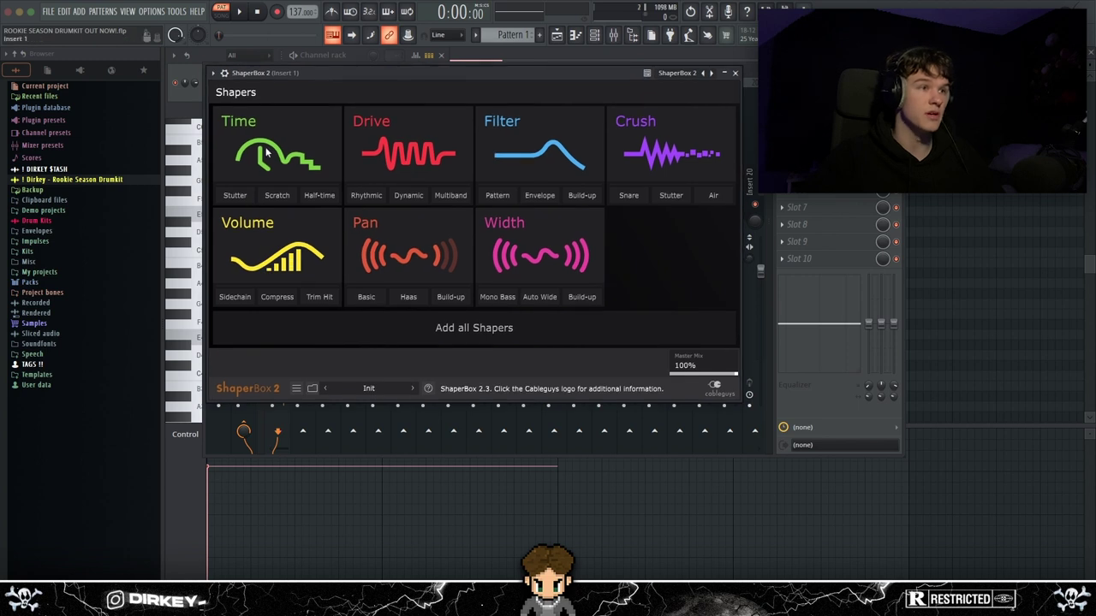
Try adding the Time shaper to the ShaperBox rack and remove it
{"action": "left_click_drag", "start_coordinate": [326, 168], "coordinate": [629, 261]}
{"action": "left_click", "coordinate": [258, 369]}
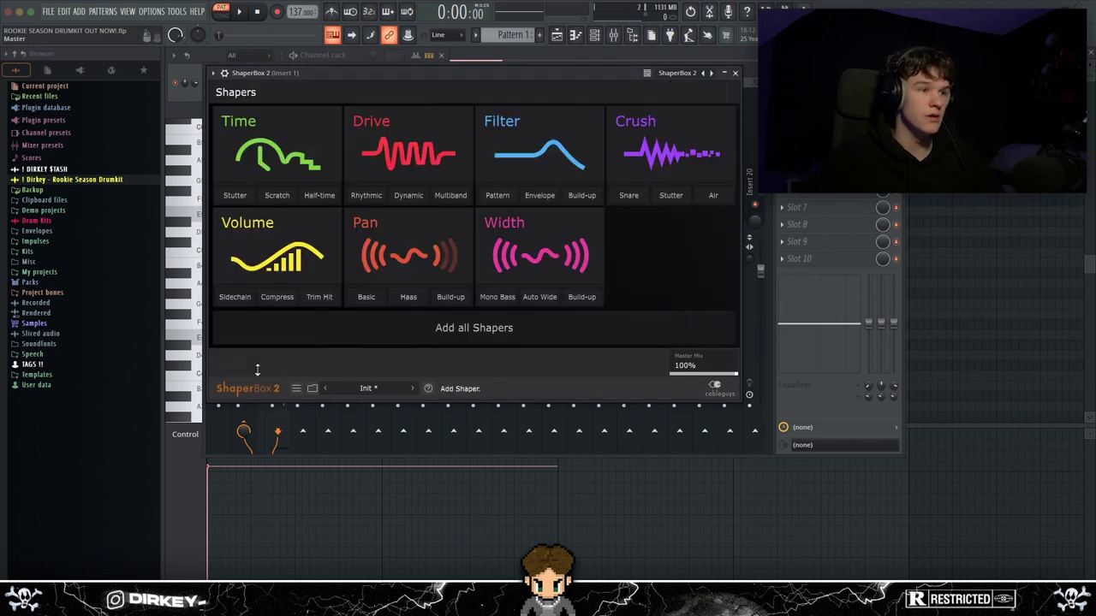
{"action": "left_click", "coordinate": [243, 135]}
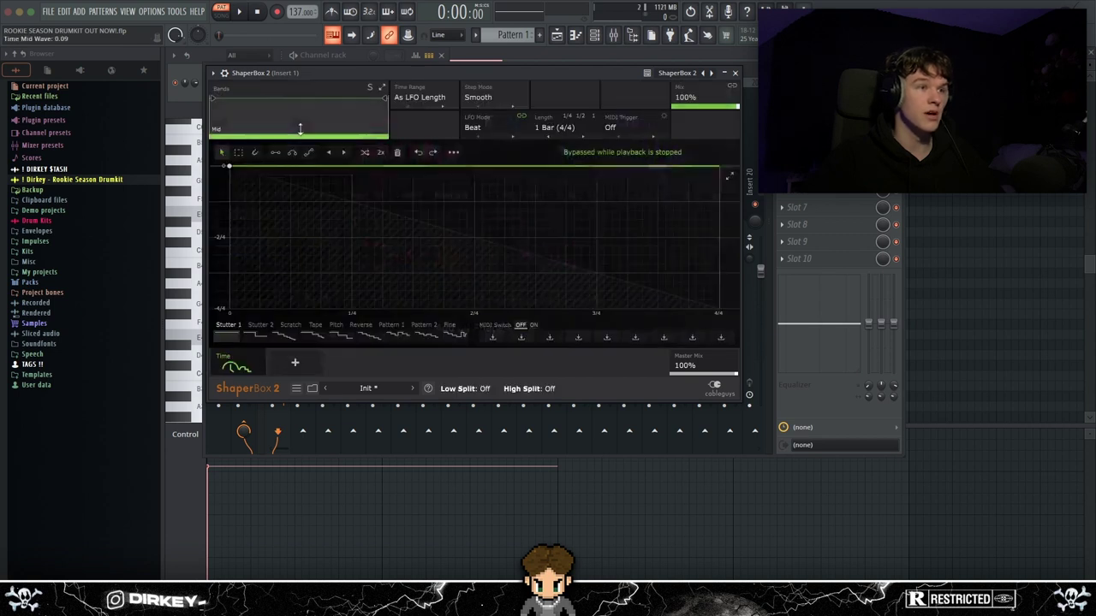
{"action": "left_click", "coordinate": [258, 369]}
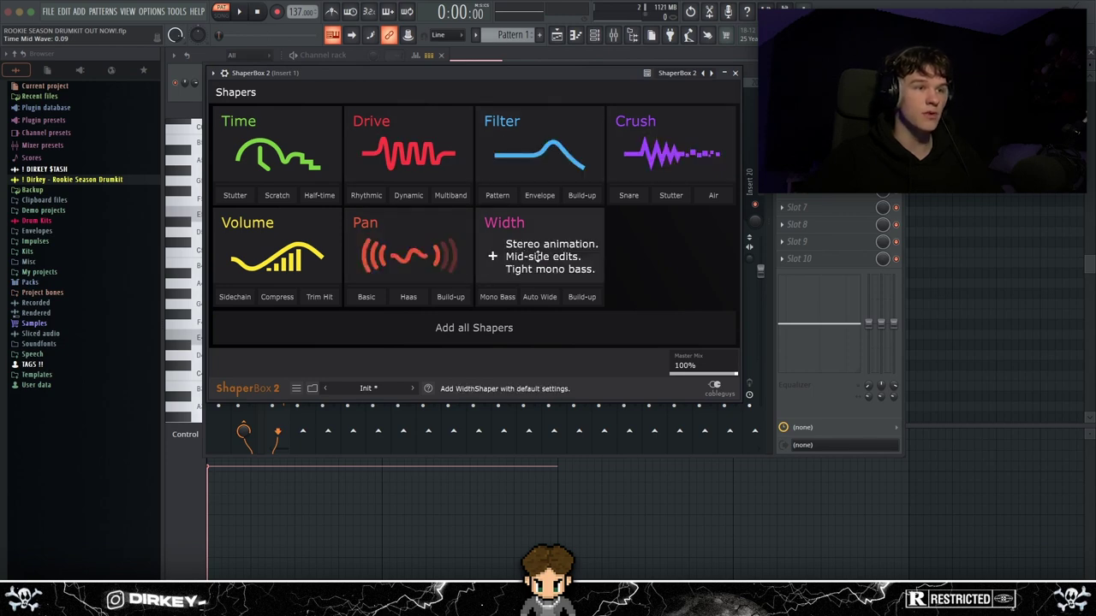
Try the Pan shaper with the first half of its wave bent toward the right channel, and remove the shaper
{"action": "left_click", "coordinate": [402, 256]}
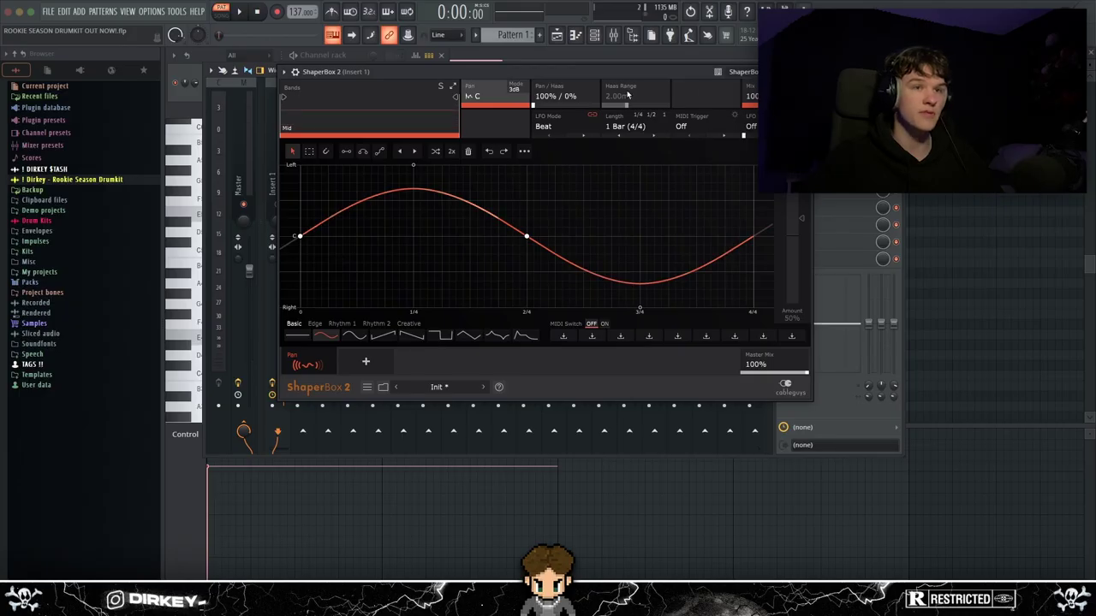
{"action": "left_click_drag", "start_coordinate": [411, 167], "coordinate": [419, 308]}
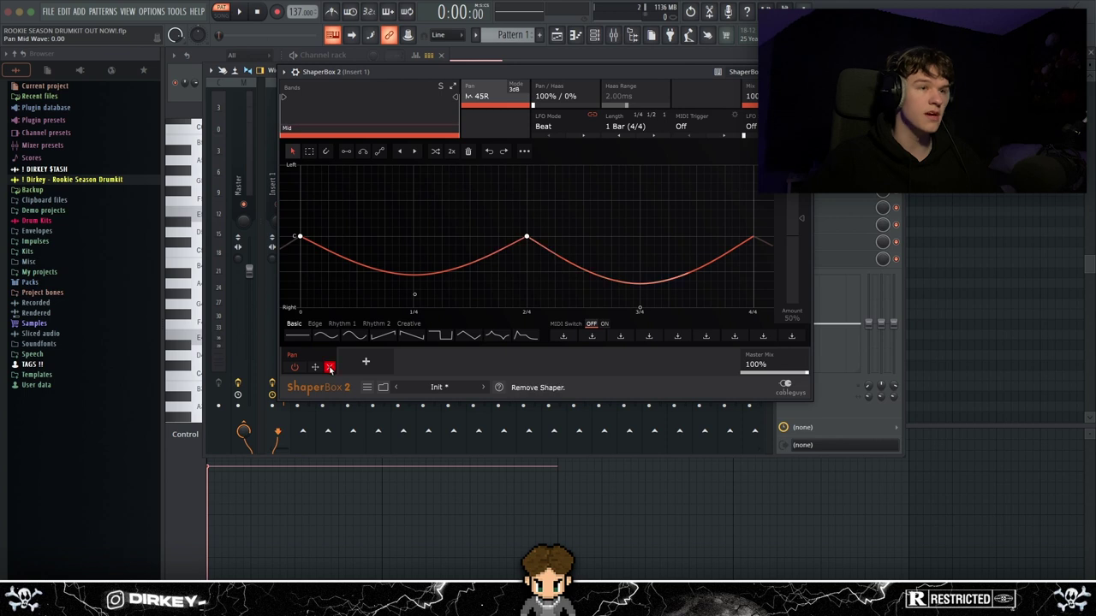
{"action": "left_click", "coordinate": [329, 368]}
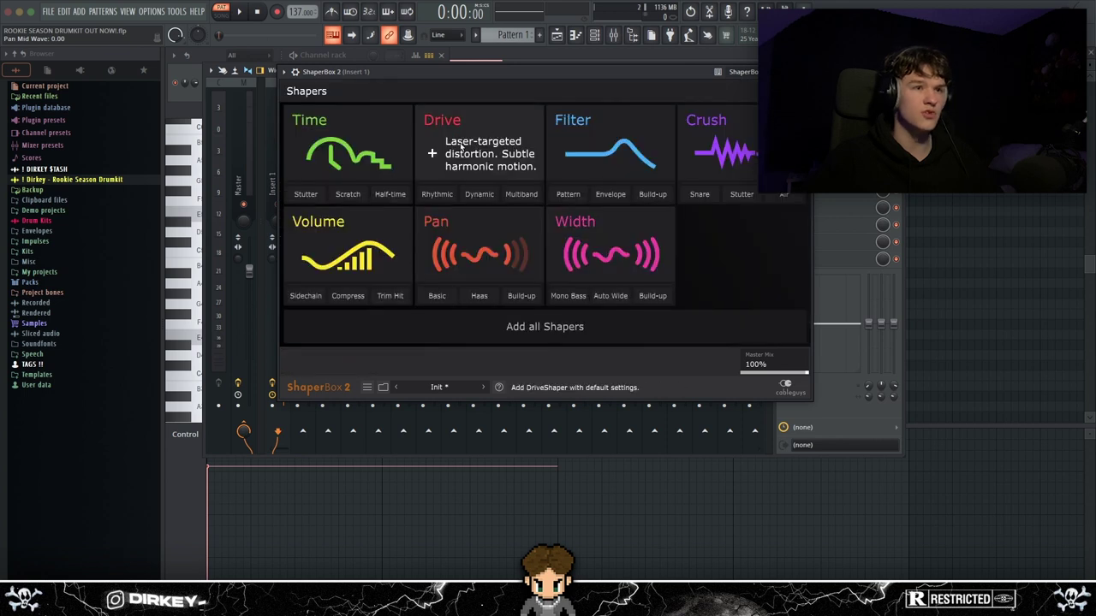
Add the Filter and Volume shapers to ShaperBox
{"action": "left_click", "coordinate": [642, 163]}
{"action": "left_click_drag", "start_coordinate": [410, 67], "coordinate": [421, 86]}
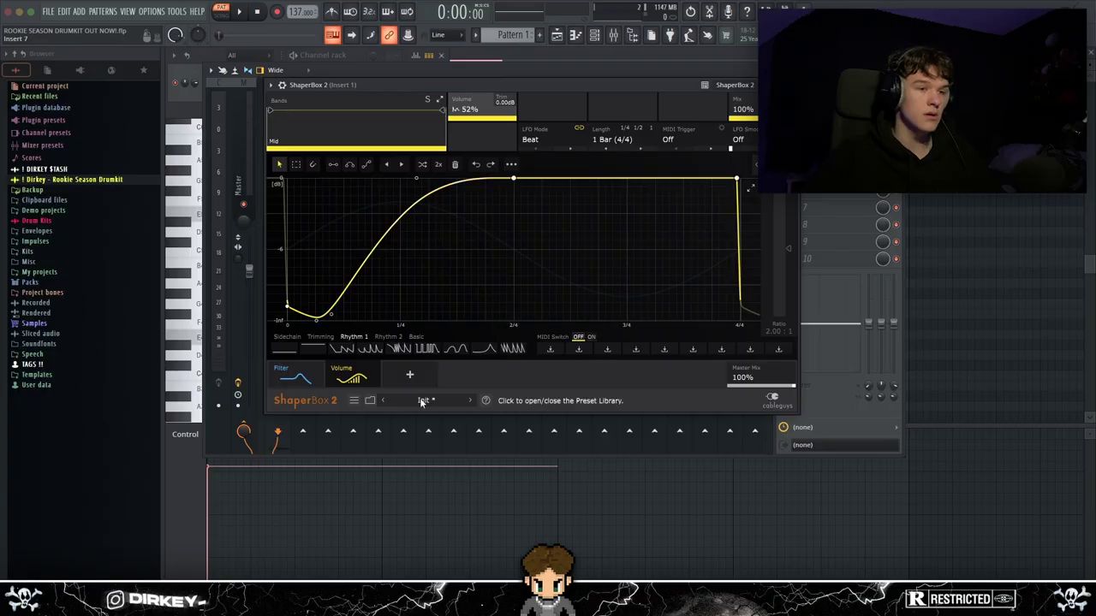
Open the ShaperBox preset library, look at the full search and the themed packs, and page forward through the presets
{"action": "left_click", "coordinate": [485, 401]}
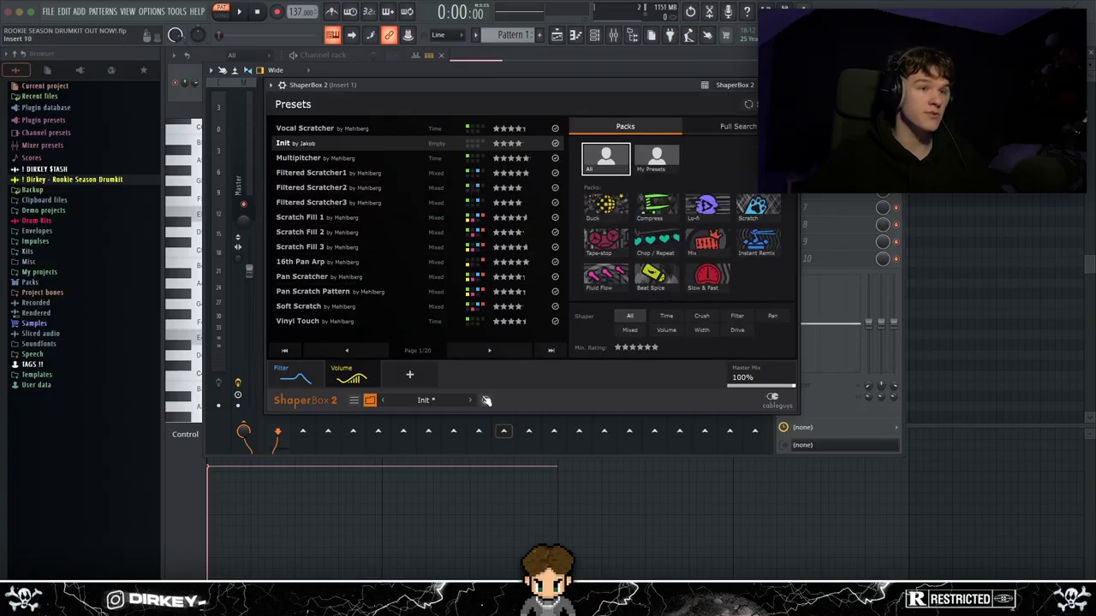
{"action": "left_click", "coordinate": [719, 126]}
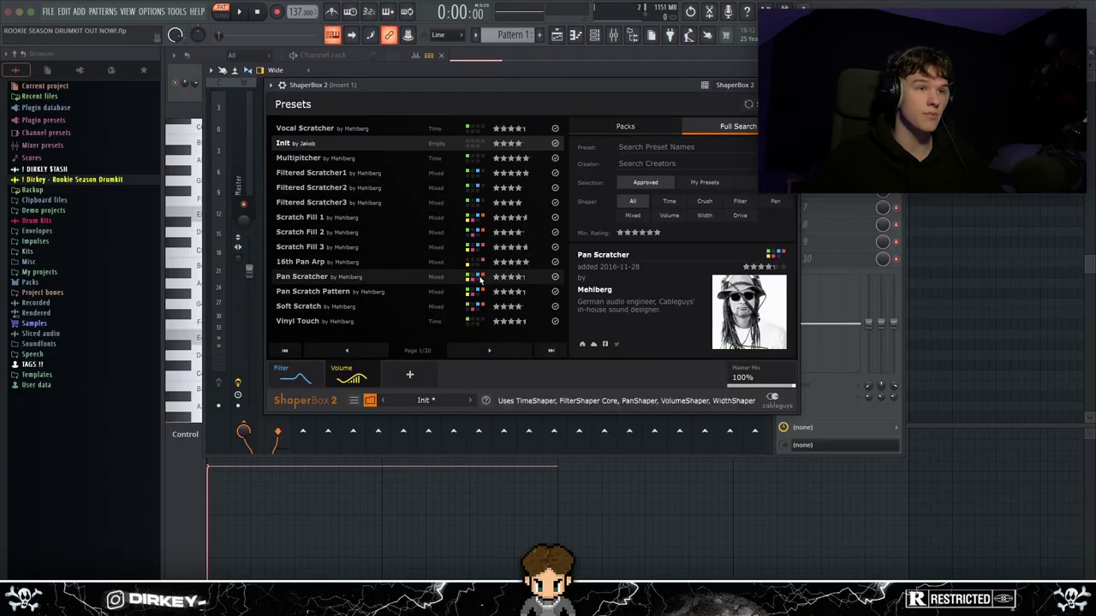
{"action": "left_click", "coordinate": [630, 129]}
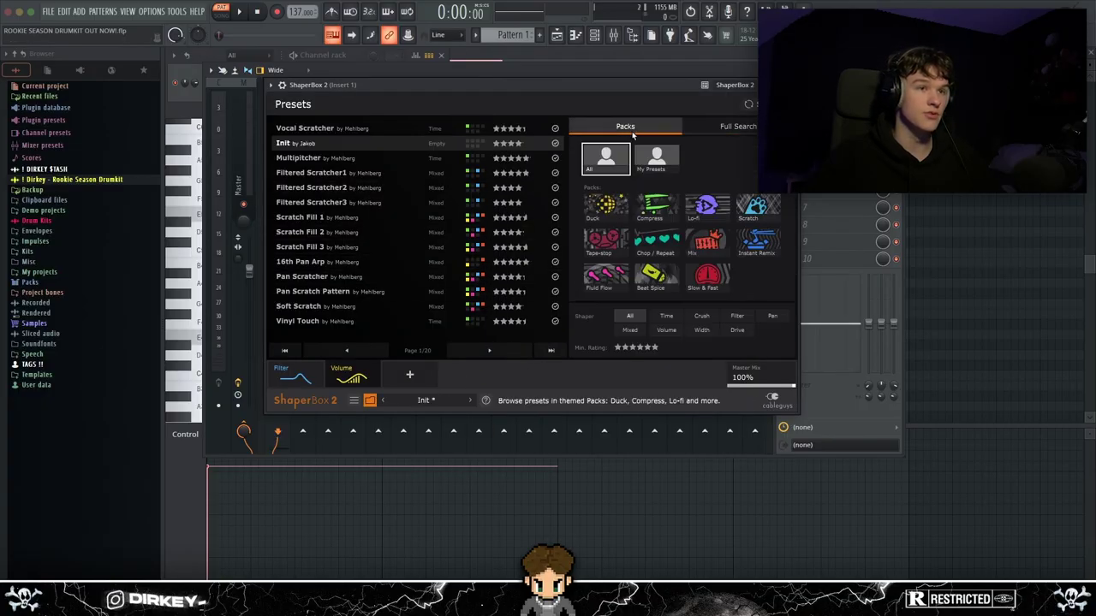
{"action": "double_click", "coordinate": [477, 354]}
{"action": "left_click", "coordinate": [477, 355]}
{"action": "left_click", "coordinate": [477, 355]}
{"action": "left_click", "coordinate": [477, 355]}
{"action": "left_click", "coordinate": [477, 354]}
{"action": "left_click", "coordinate": [476, 354]}
{"action": "left_click", "coordinate": [477, 355]}
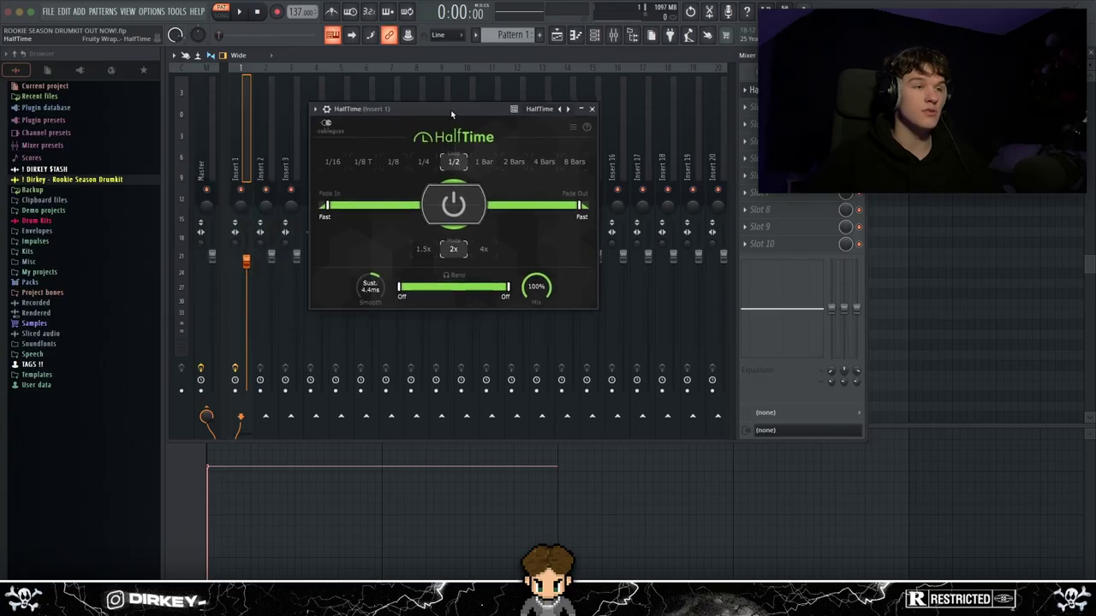
Try the 4 Bars loop length in HalfTime, return it to 1/2, and browse the plugin list of an empty mixer slot
{"action": "left_click_drag", "start_coordinate": [451, 114], "coordinate": [500, 140]}
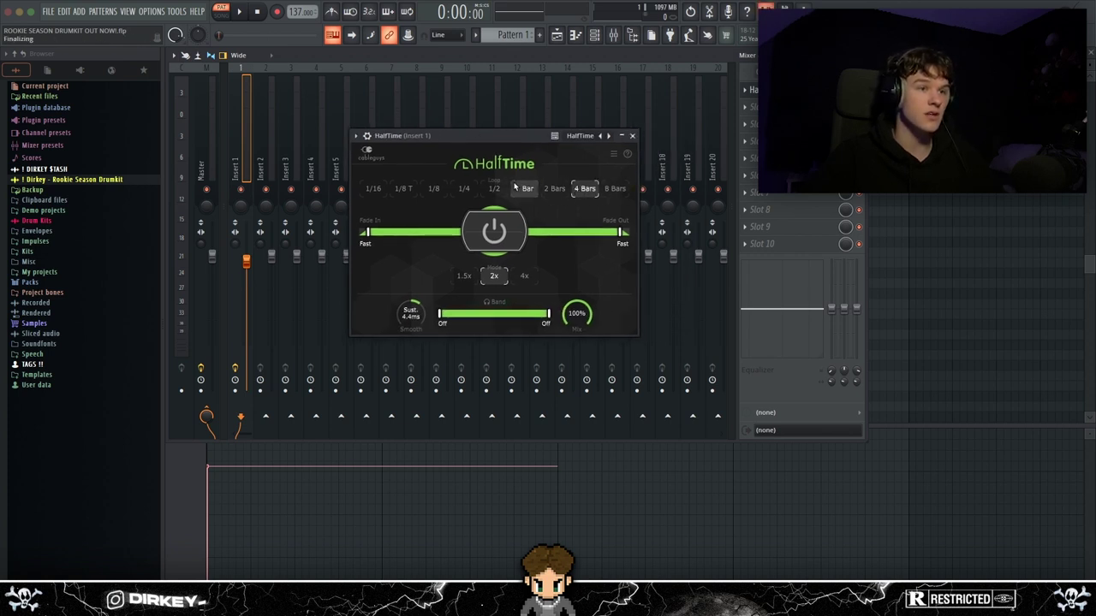
{"action": "left_click_drag", "start_coordinate": [483, 134], "coordinate": [541, 131]}
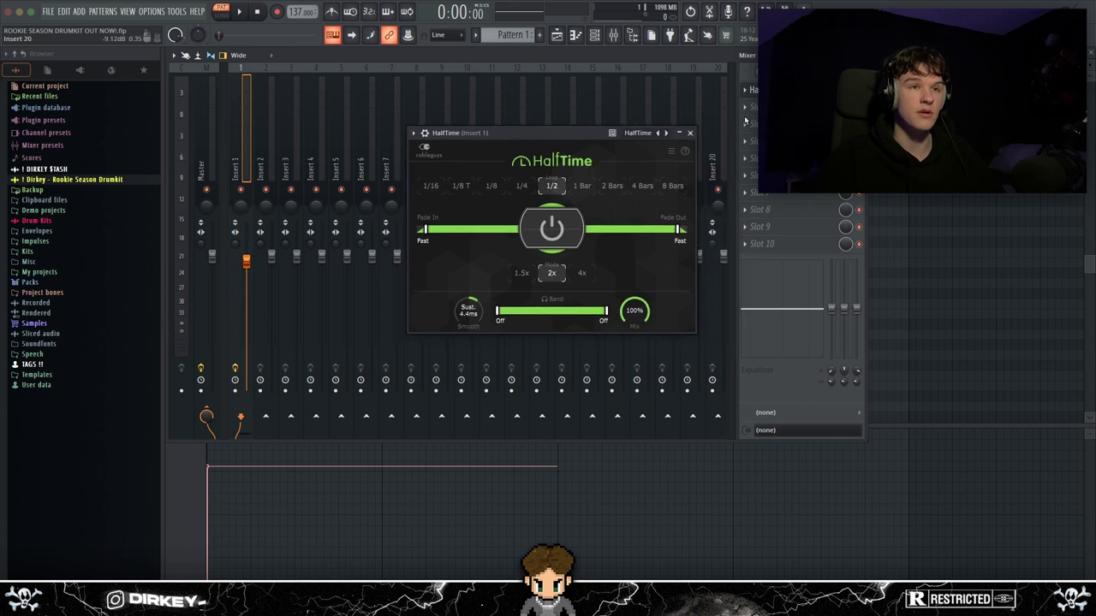
{"action": "left_click", "coordinate": [754, 123]}
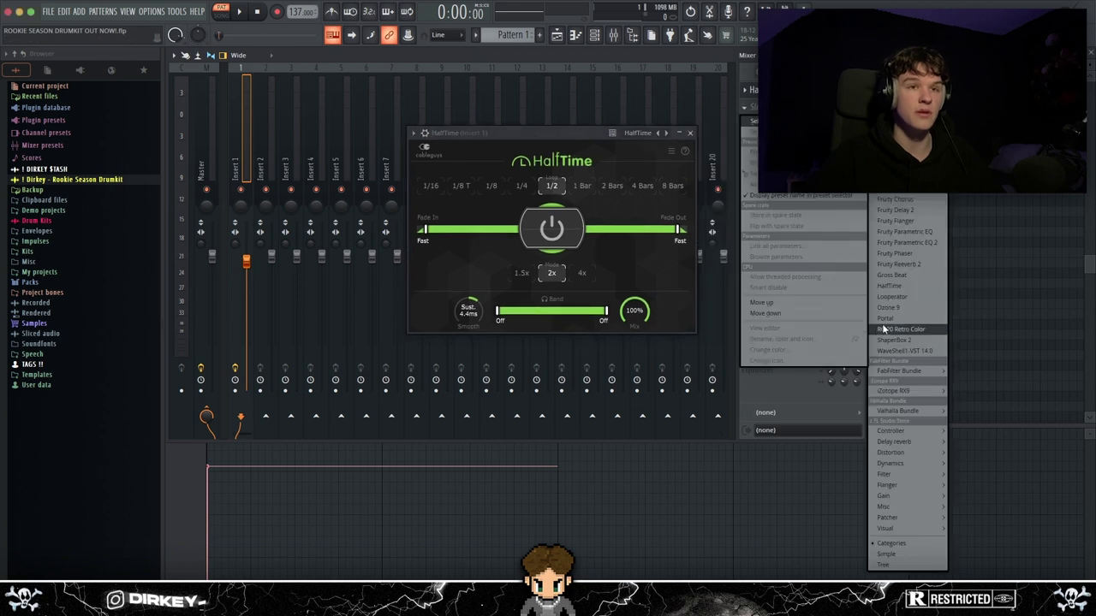
{"action": "left_click", "coordinate": [551, 134]}
Set HalfTime's low band split to 33.6 Hz and its speed mode to 4x
{"action": "mouse_move", "coordinate": [551, 134]}
{"action": "left_mouse_down"}
{"action": "mouse_move", "coordinate": [523, 122]}
{"action": "mouse_move", "coordinate": [558, 131]}
{"action": "left_mouse_up"}
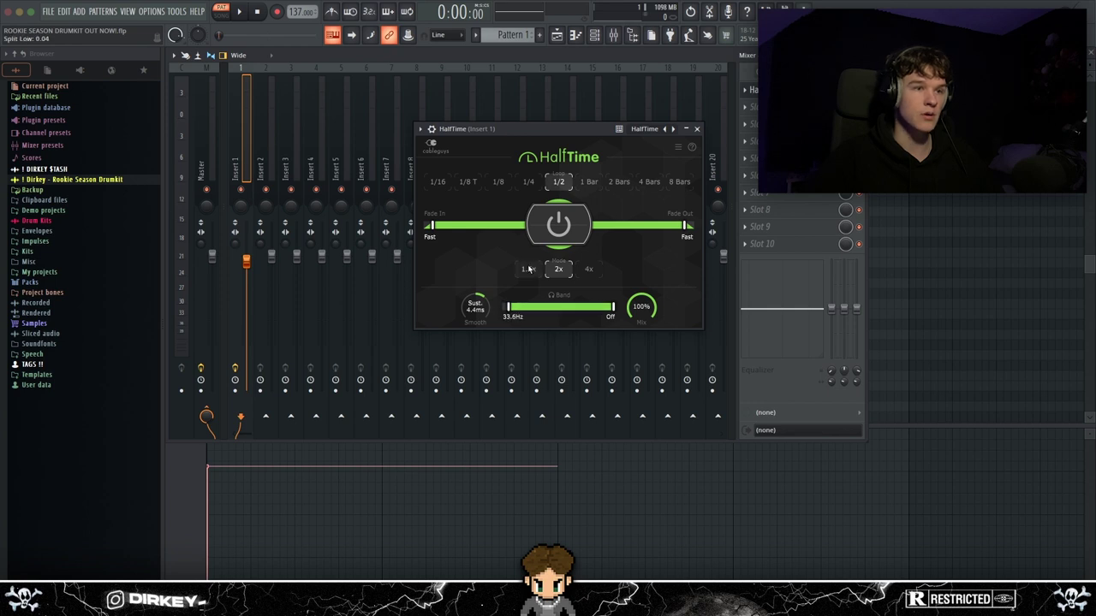
{"action": "left_click", "coordinate": [588, 268]}
{"action": "left_click_drag", "start_coordinate": [544, 127], "coordinate": [464, 117]}
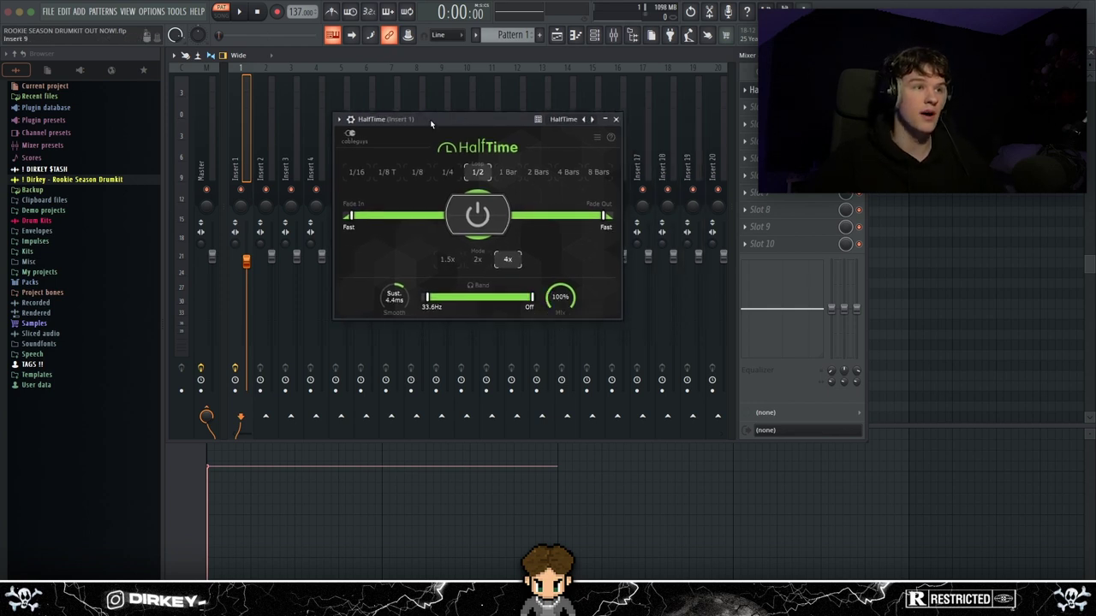
{"action": "left_click_drag", "start_coordinate": [430, 125], "coordinate": [480, 137]}
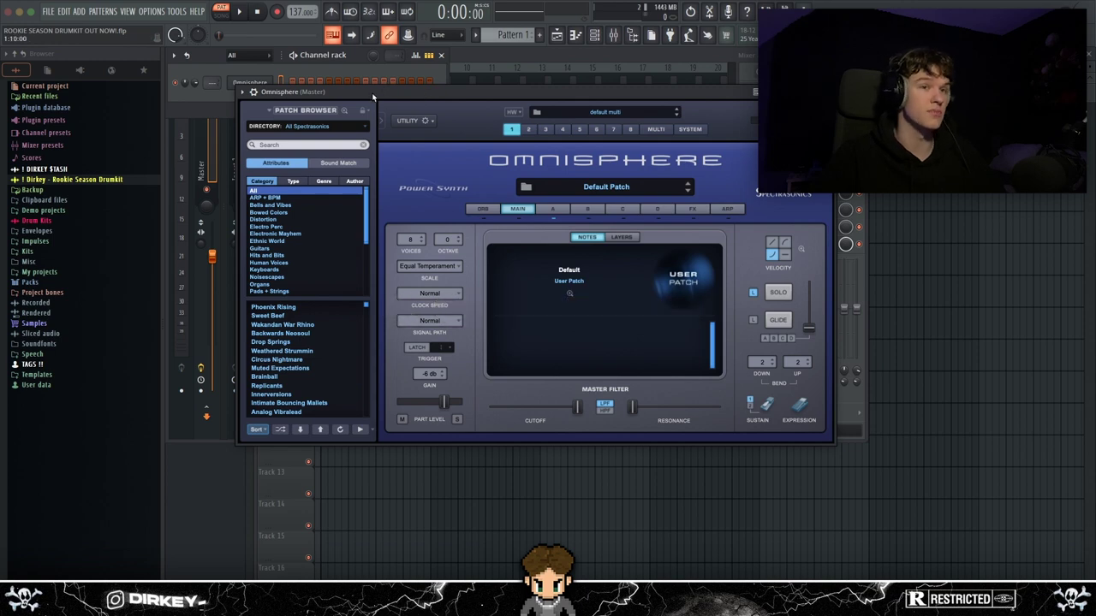
Browse Omnisphere's patch list and its sound categories
{"action": "left_click_drag", "start_coordinate": [353, 100], "coordinate": [299, 60]}
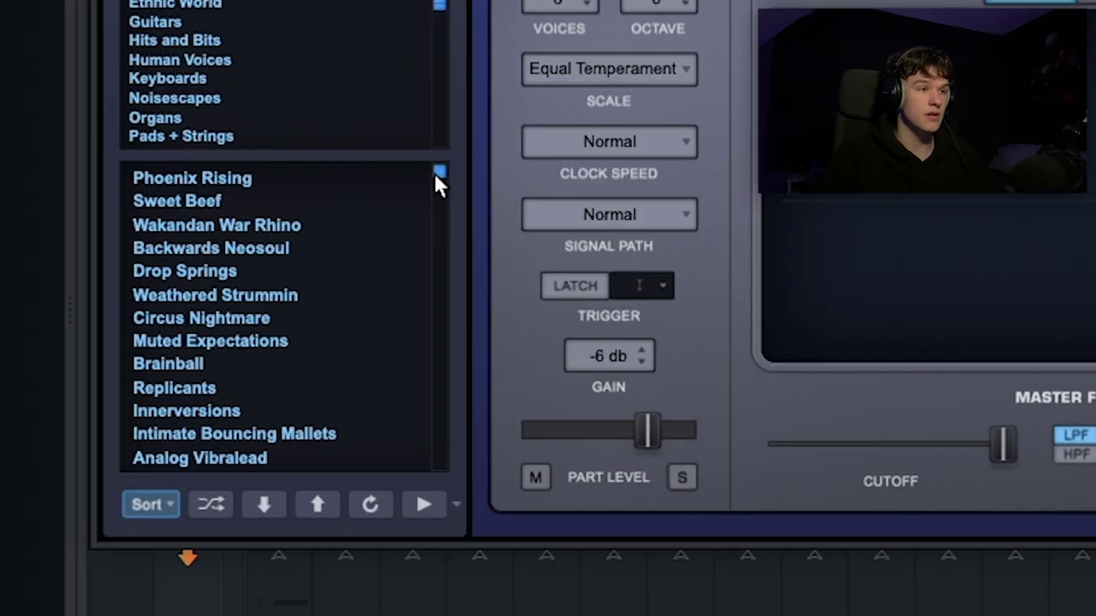
{"action": "left_click_drag", "start_coordinate": [301, 273], "coordinate": [309, 327]}
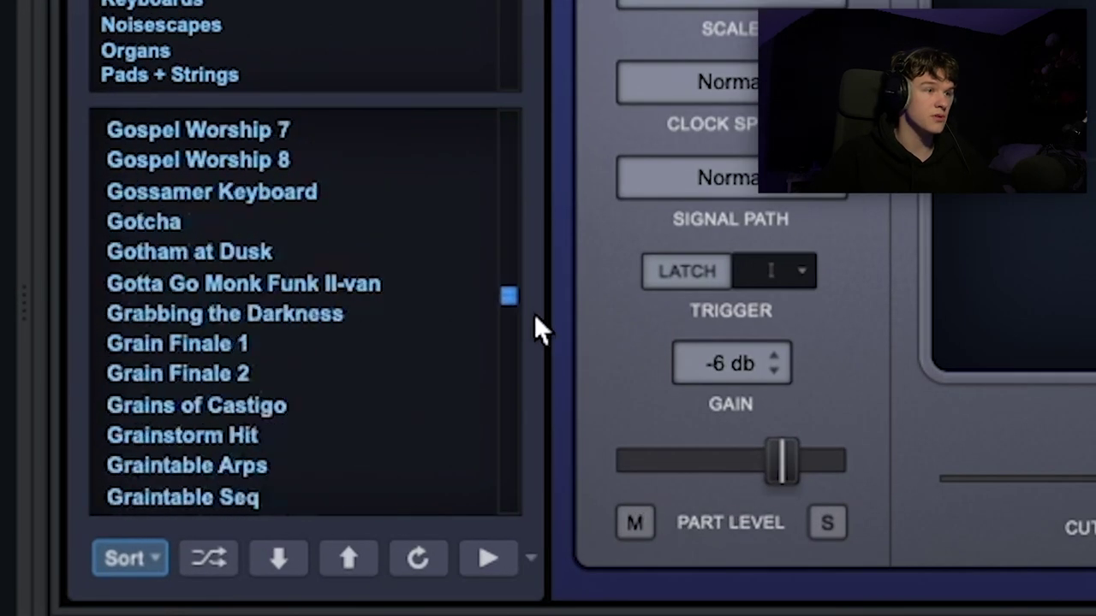
{"action": "left_click_drag", "start_coordinate": [535, 319], "coordinate": [520, 490]}
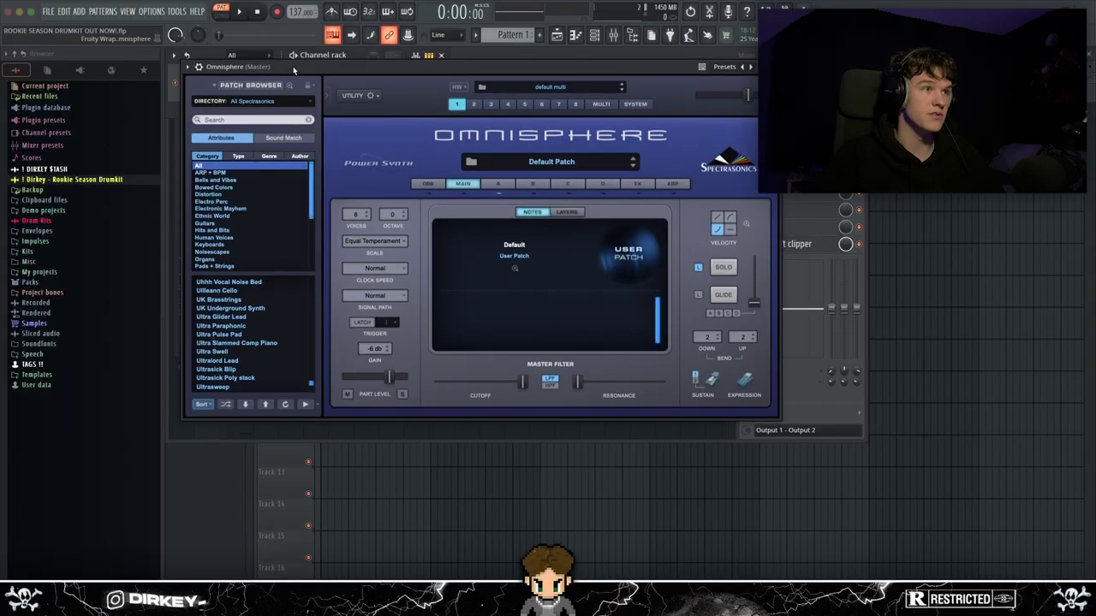
{"action": "left_click_drag", "start_coordinate": [293, 66], "coordinate": [279, 56]}
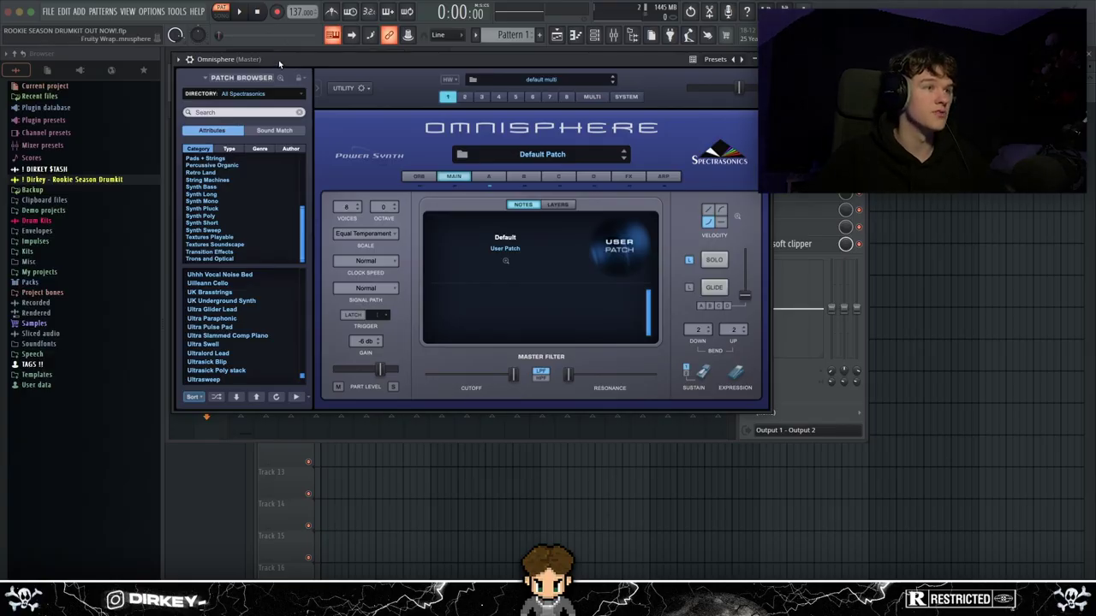
{"action": "left_click_drag", "start_coordinate": [278, 60], "coordinate": [426, 155]}
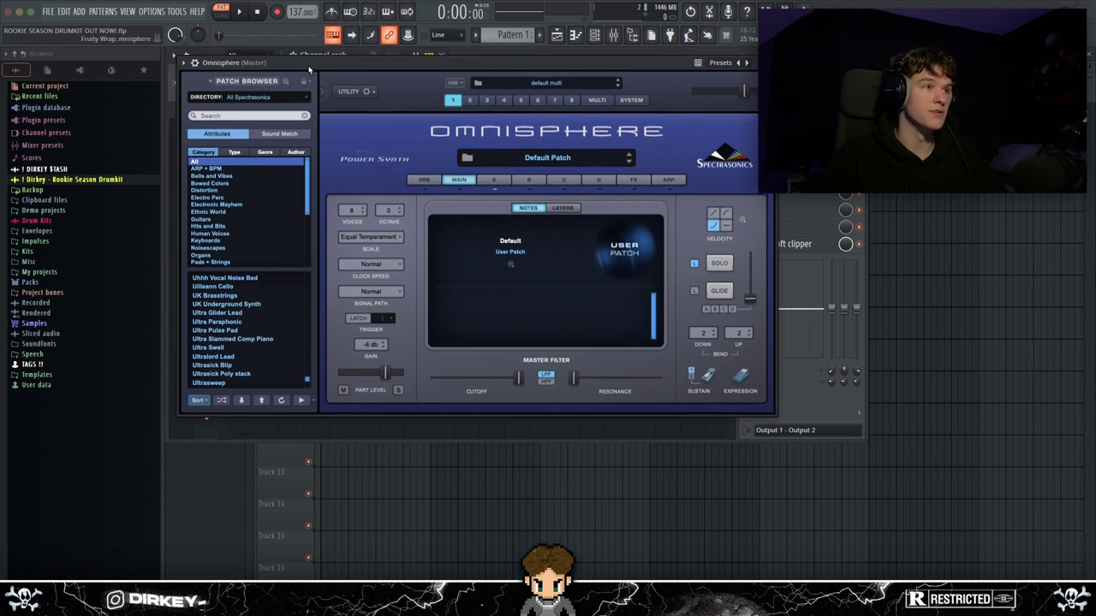
{"action": "left_click_drag", "start_coordinate": [306, 59], "coordinate": [305, 61]}
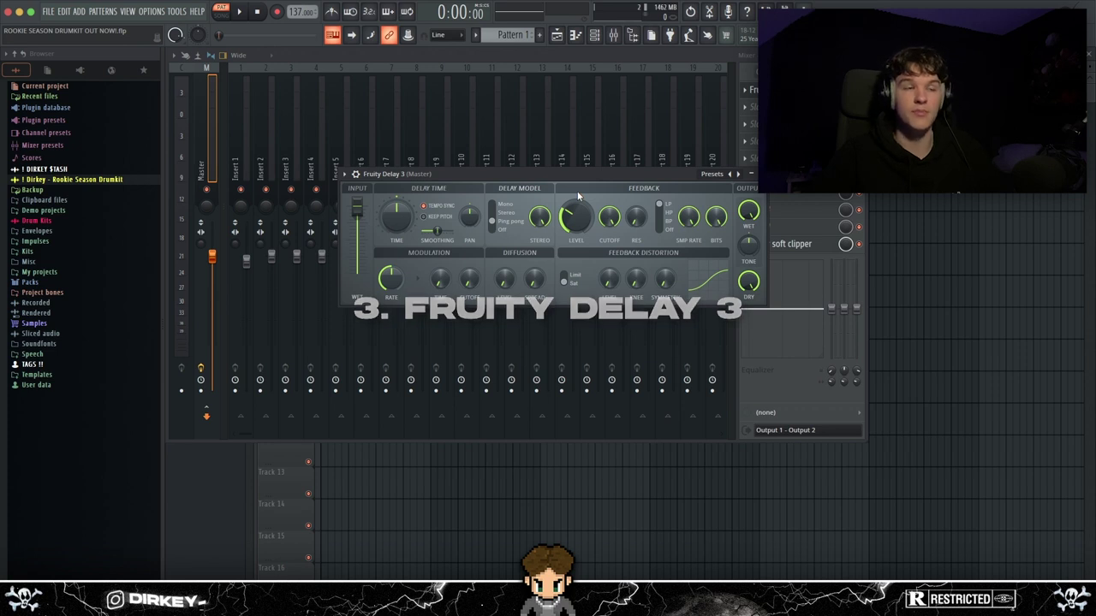
Raise Fruity Delay 3's delay time slightly, lower its feedback level, and try the modulation time and diffusion level
{"action": "left_click_drag", "start_coordinate": [457, 177], "coordinate": [416, 163]}
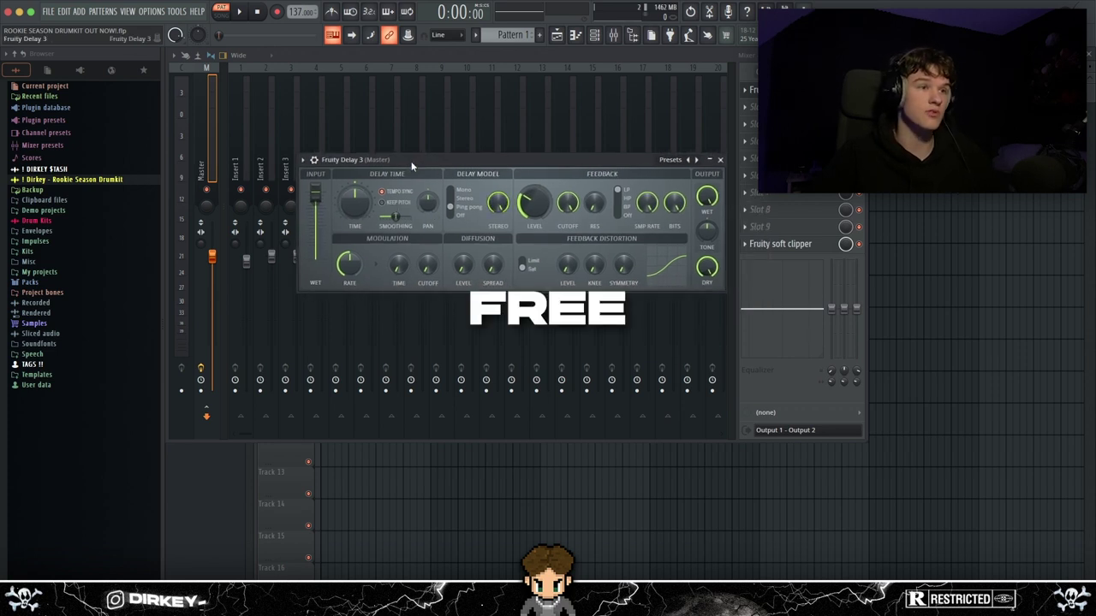
{"action": "left_click_drag", "start_coordinate": [410, 161], "coordinate": [386, 148]}
{"action": "left_click_drag", "start_coordinate": [501, 185], "coordinate": [499, 192]}
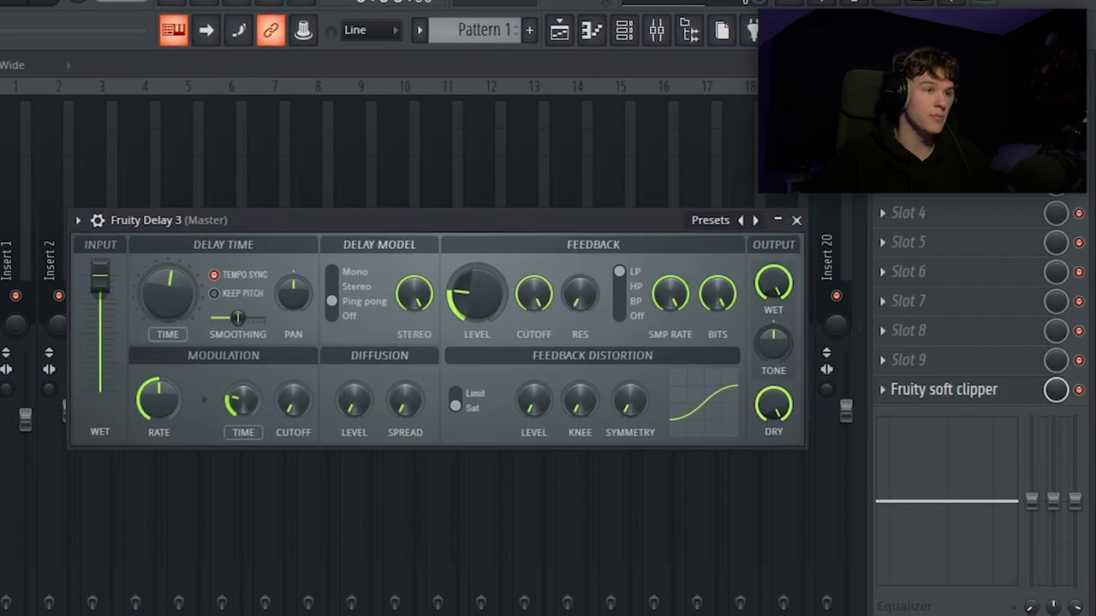
{"action": "left_click_drag", "start_coordinate": [353, 400], "coordinate": [354, 395]}
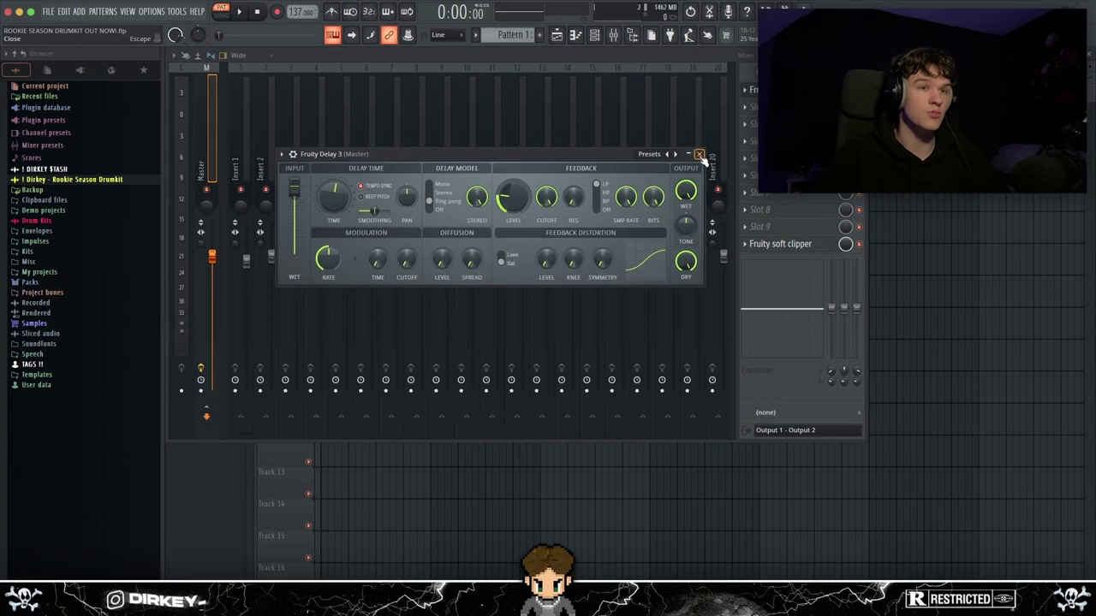
{"action": "left_click_drag", "start_coordinate": [400, 150], "coordinate": [407, 151]}
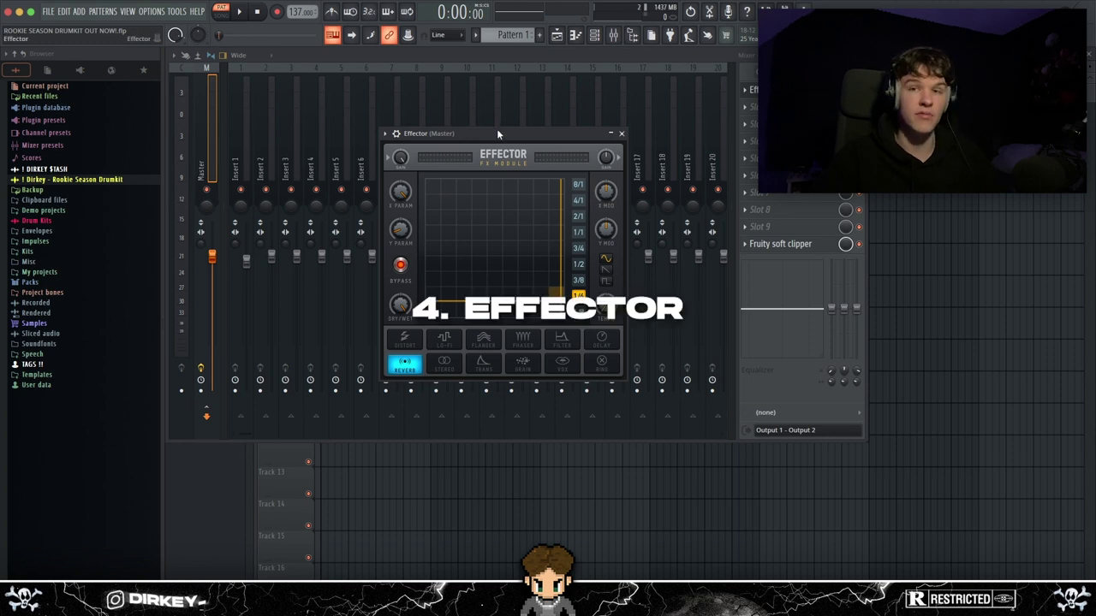
Switch Effector through its Phaser, Filter, Delay, Ring, Reverb, Distort and Lo-Fi effects, finishing on Stereo
{"action": "left_click_drag", "start_coordinate": [513, 134], "coordinate": [531, 134]}
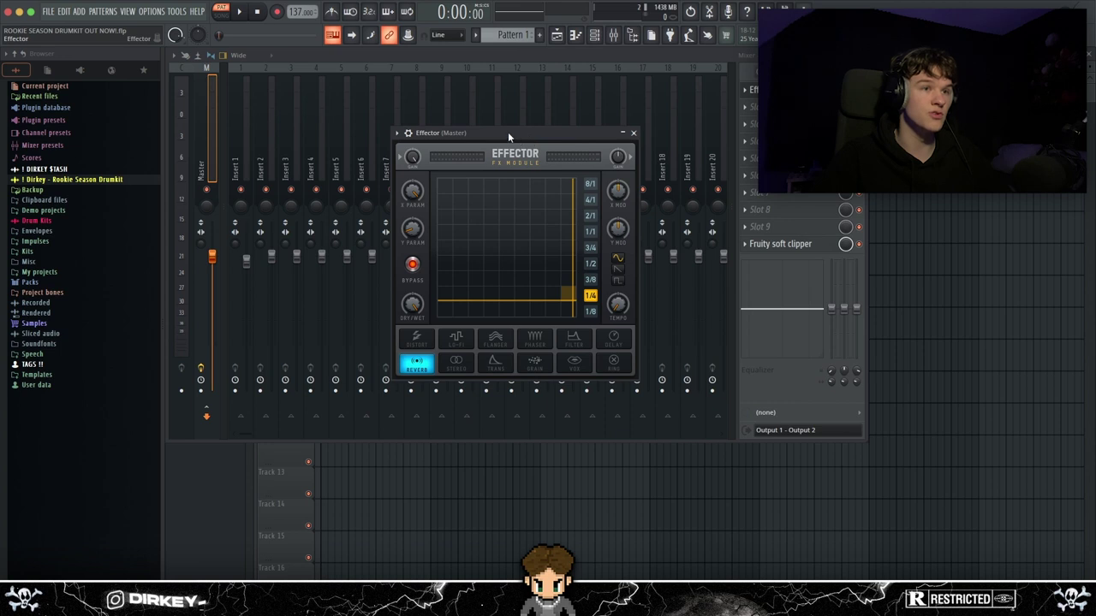
{"action": "left_click_drag", "start_coordinate": [508, 137], "coordinate": [488, 118]}
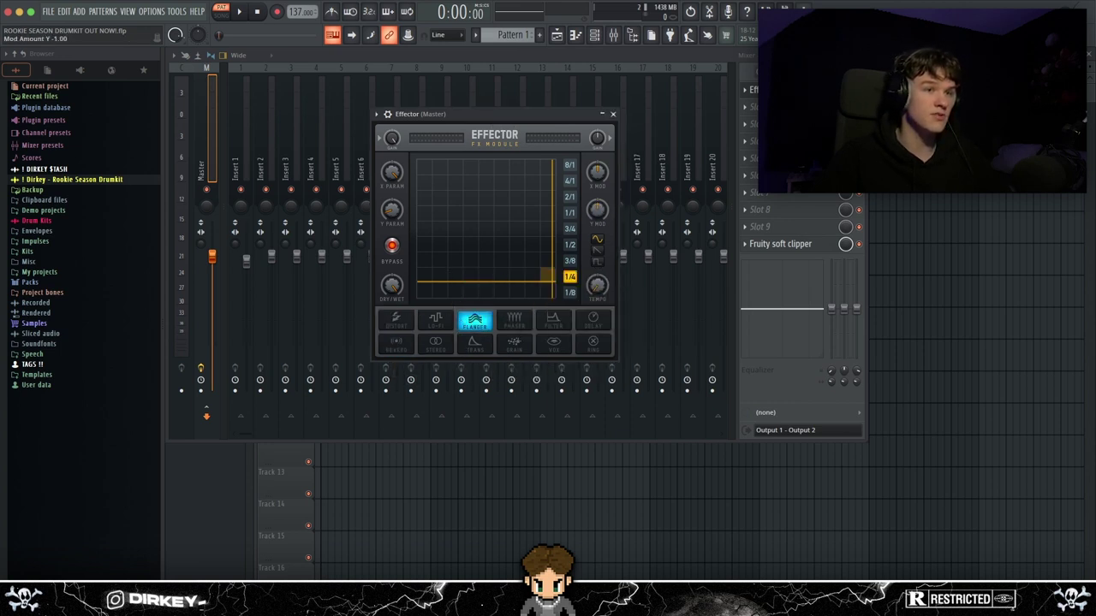
{"action": "left_click", "coordinate": [514, 322]}
{"action": "left_click", "coordinate": [553, 322]}
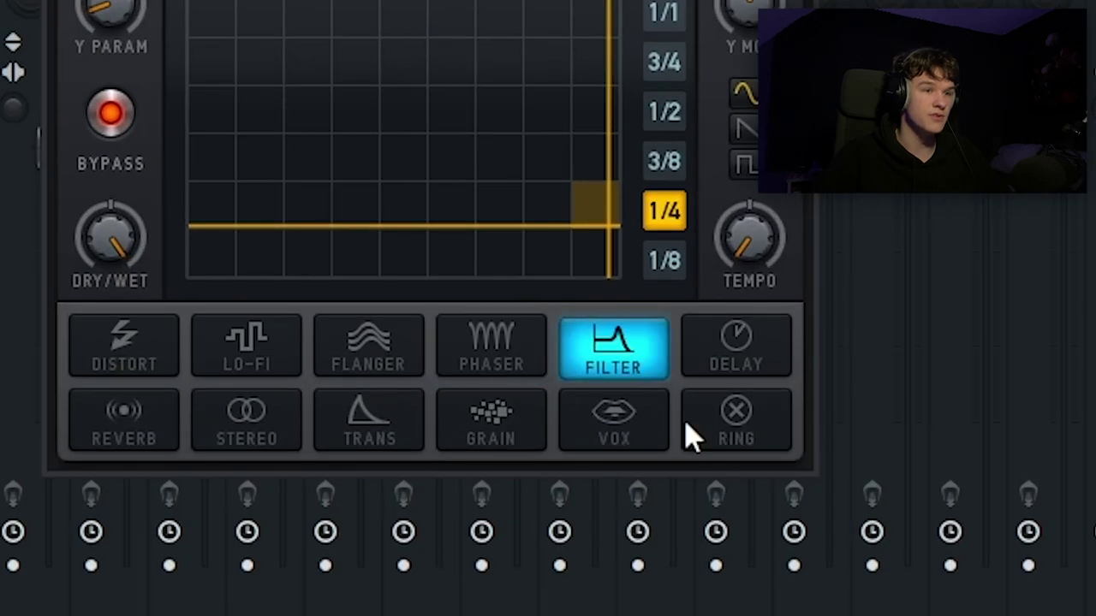
{"action": "left_click", "coordinate": [770, 355]}
{"action": "left_click", "coordinate": [727, 440]}
{"action": "left_click", "coordinate": [134, 420]}
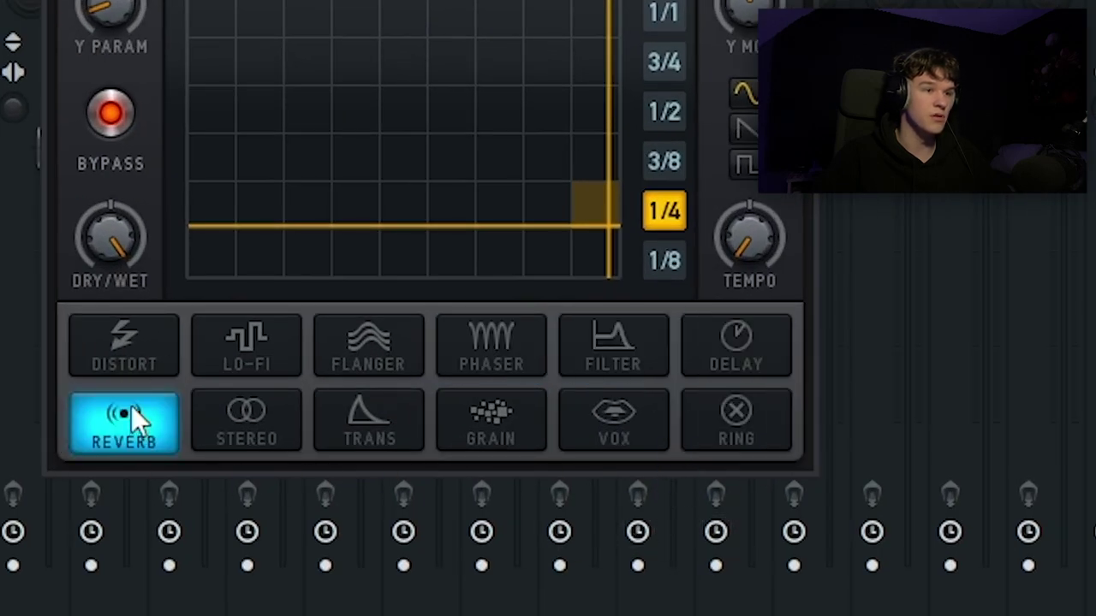
{"action": "left_click", "coordinate": [171, 352]}
{"action": "left_click", "coordinate": [257, 342]}
{"action": "left_click", "coordinate": [246, 419]}
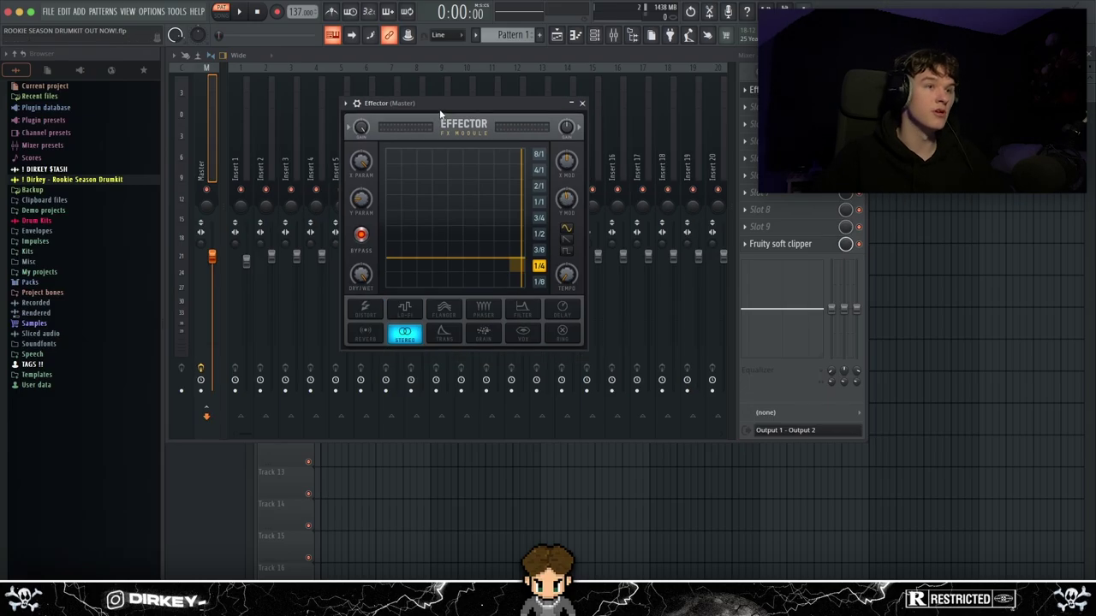
{"action": "left_click_drag", "start_coordinate": [440, 113], "coordinate": [489, 127]}
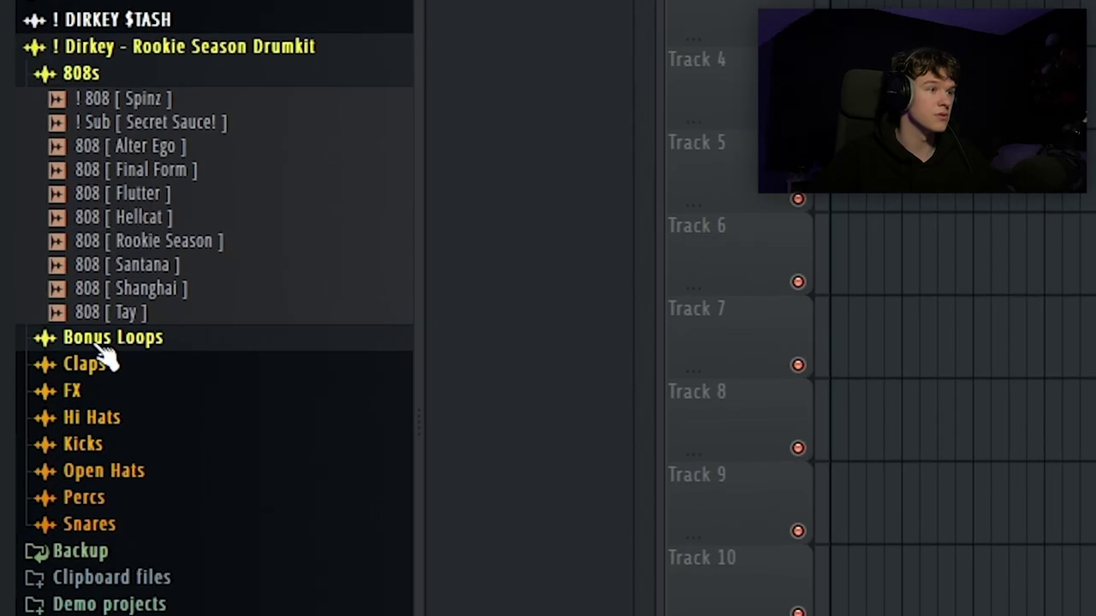
Browse the Bonus Loops, Claps, FX, Hi Hats, Kicks, Open Hats, Percs and Snares folders of the Rookie Season Drumkit
{"action": "left_click", "coordinate": [41, 294]}
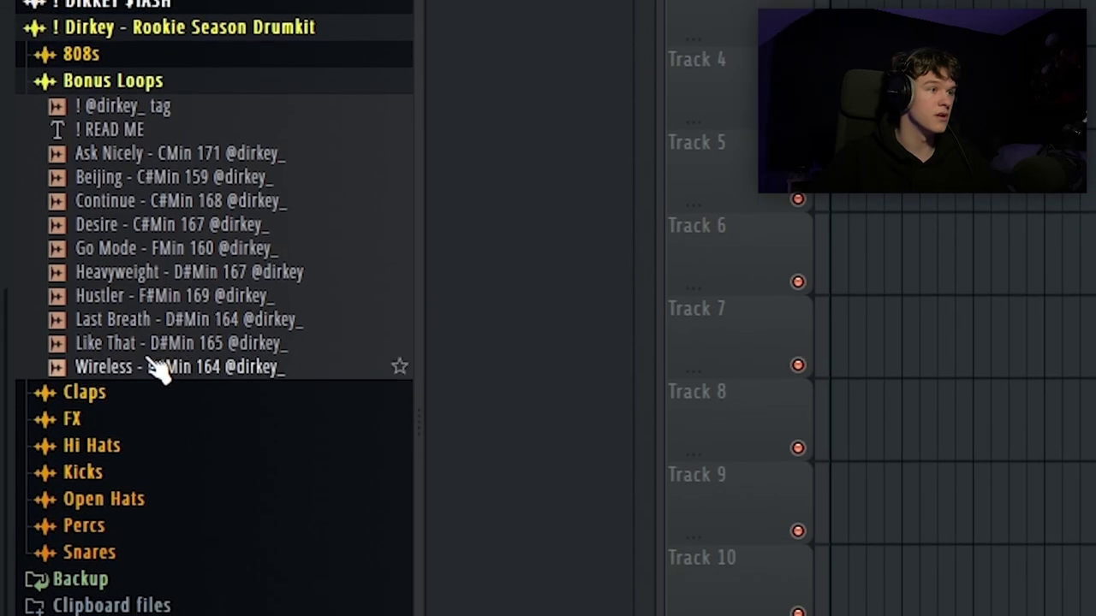
{"action": "left_click", "coordinate": [33, 313]}
{"action": "left_click", "coordinate": [76, 392]}
{"action": "left_click", "coordinate": [85, 394]}
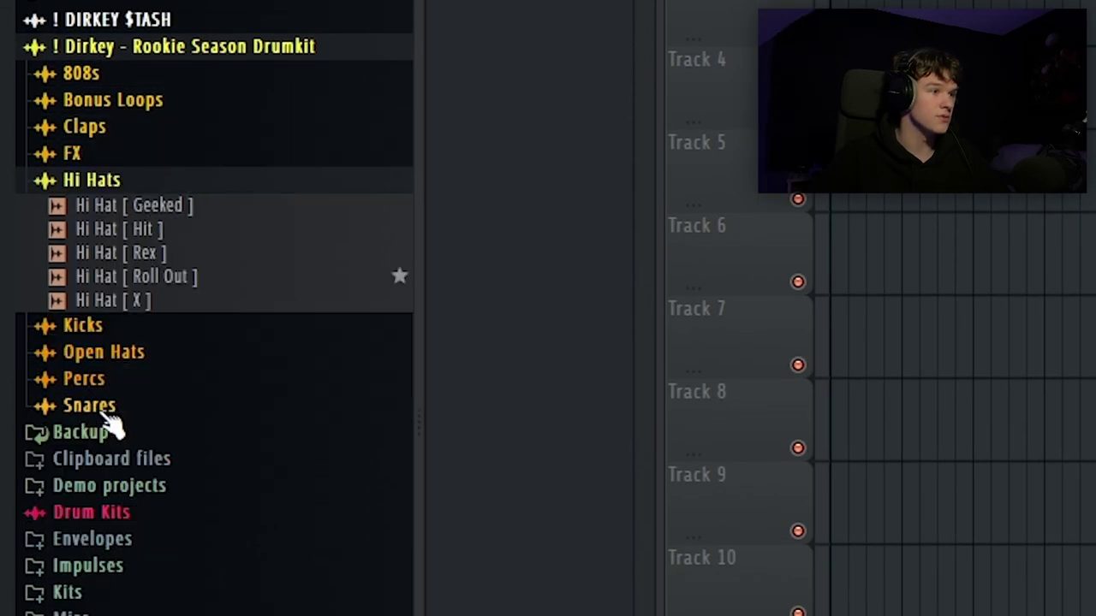
{"action": "left_click", "coordinate": [83, 329]}
{"action": "left_click", "coordinate": [120, 401]}
{"action": "left_click", "coordinate": [102, 428]}
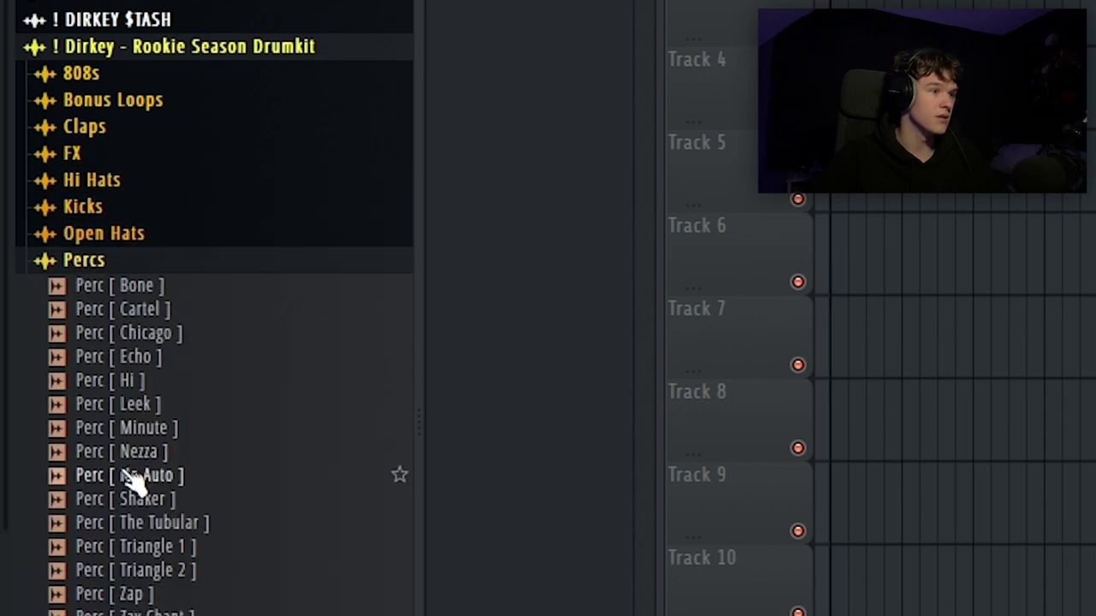
{"action": "left_click", "coordinate": [103, 611]}
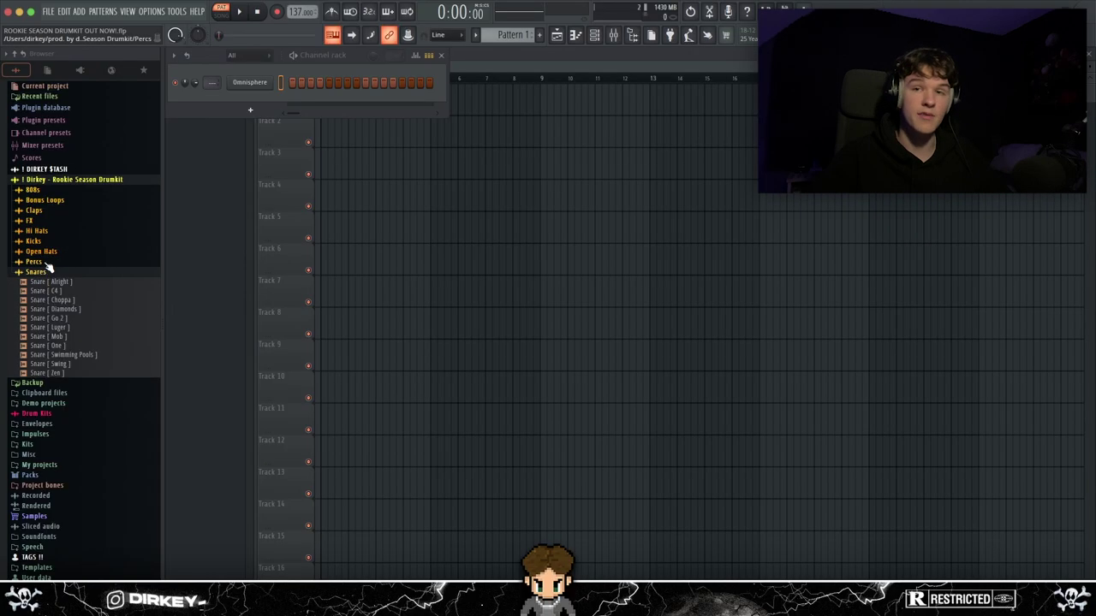